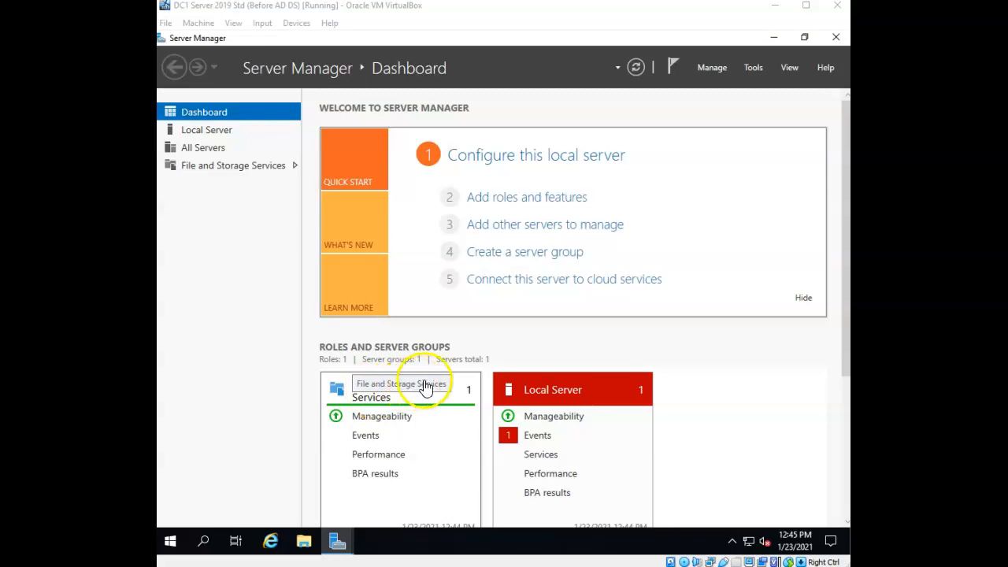
- Bring back the leftover roles wizard, look over File and Storage Services, and close it without installing
mouse_move(343, 542)
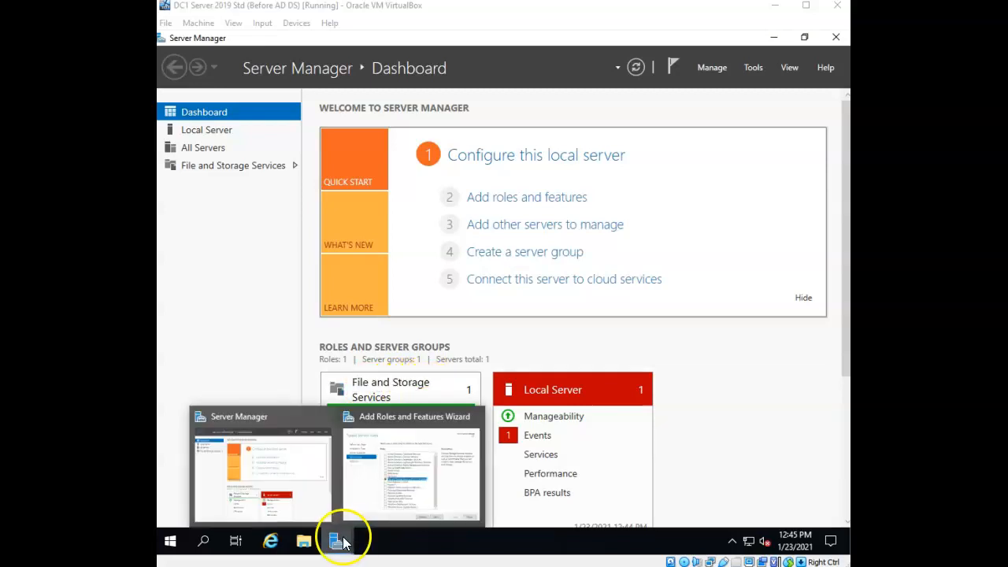
click(459, 496)
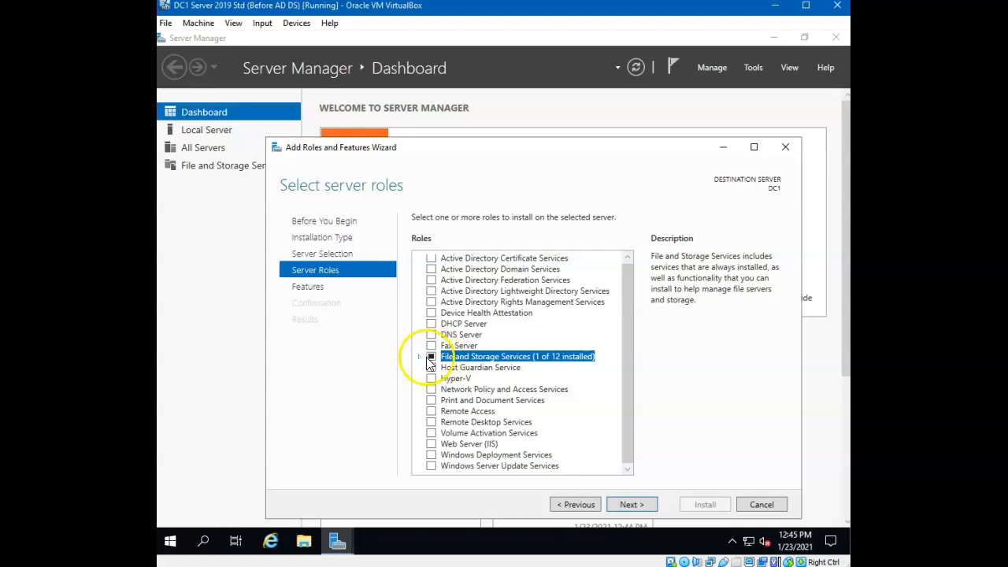
click(420, 357)
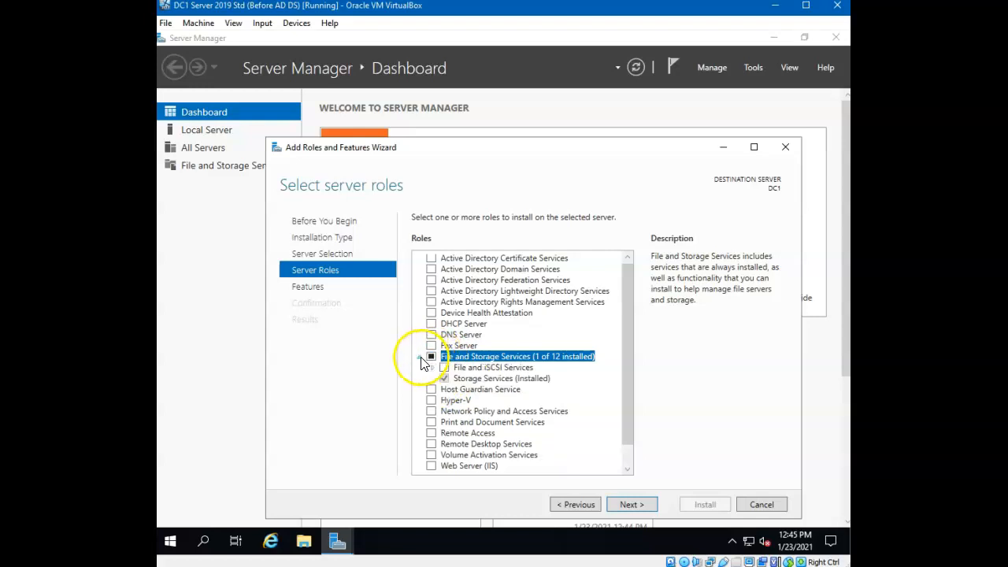
click(482, 382)
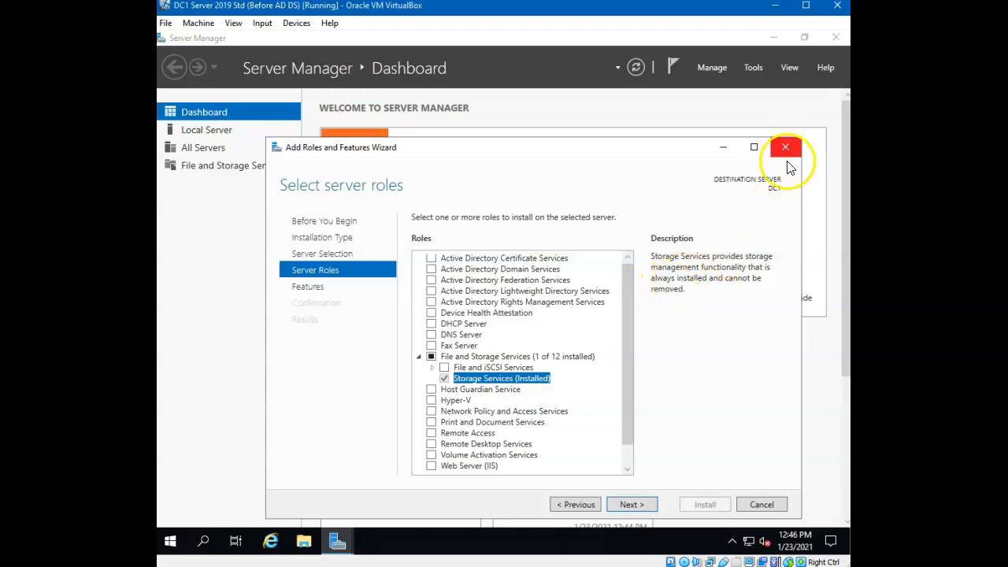
click(770, 501)
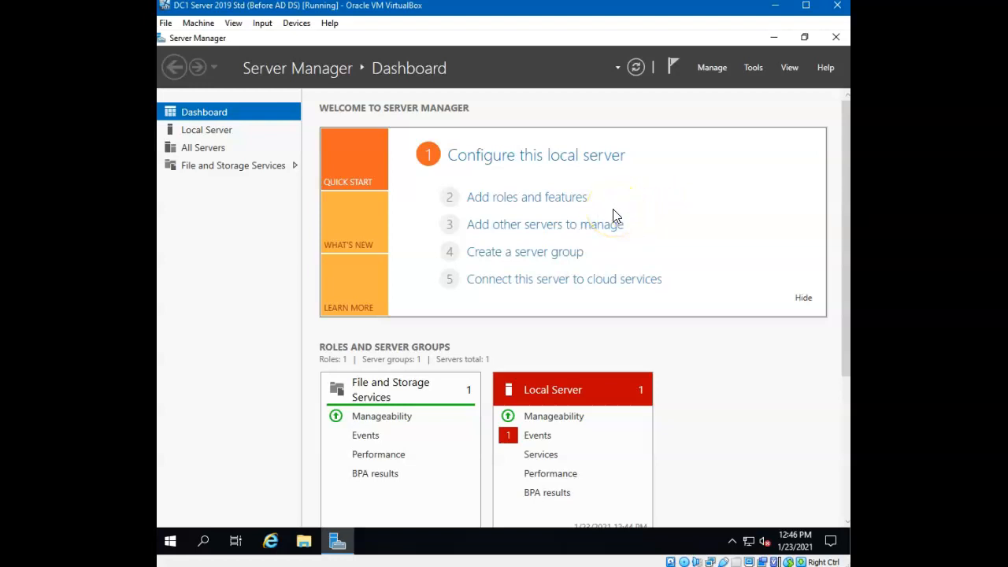
- Start a role-based Add Roles and Features installation with DC1 as the destination server
click(574, 199)
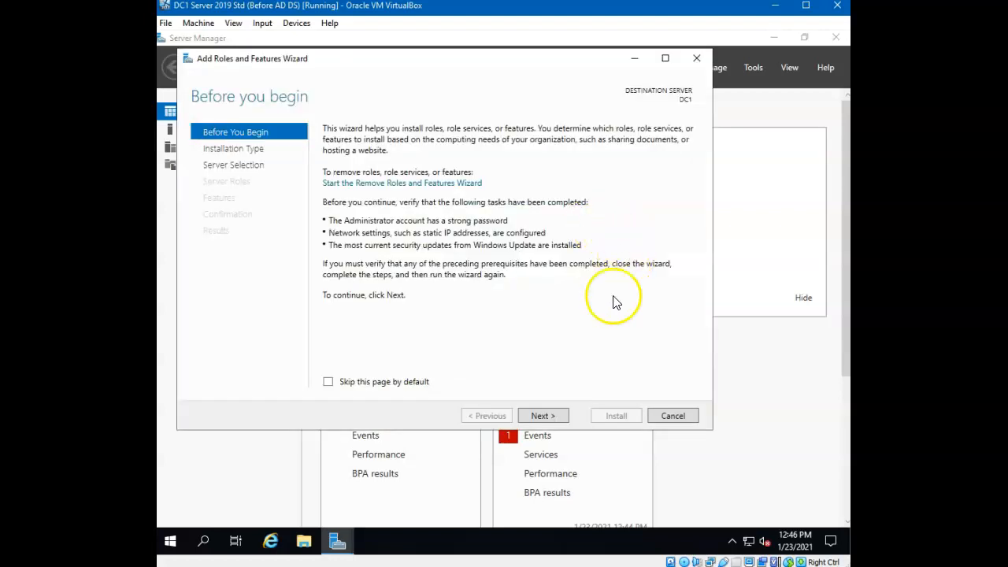
click(544, 416)
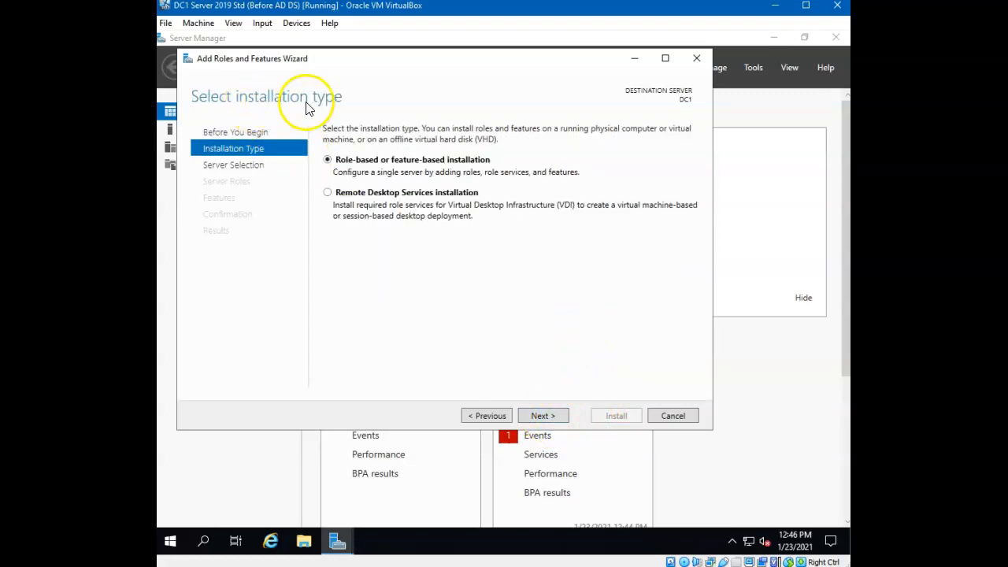
click(554, 416)
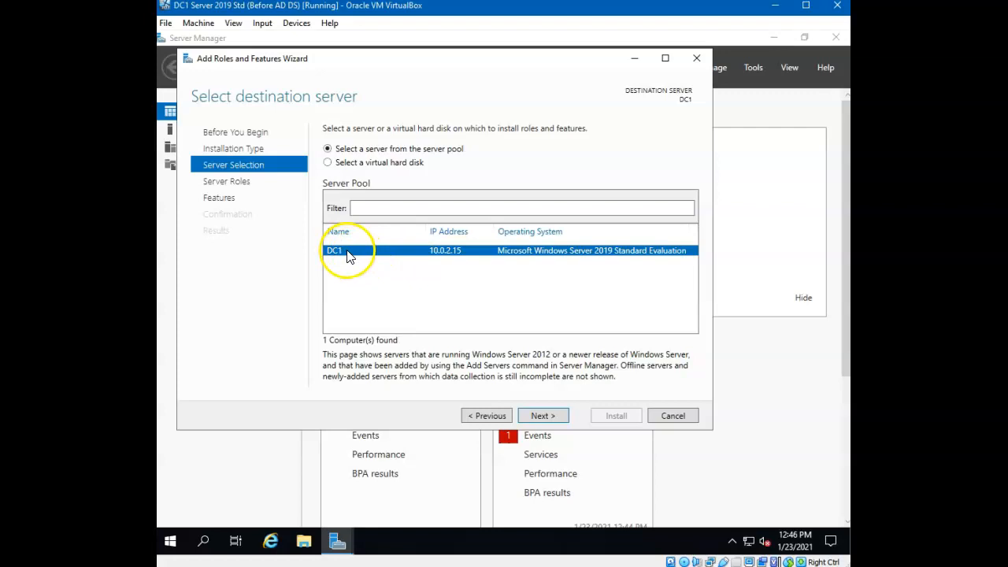
click(552, 417)
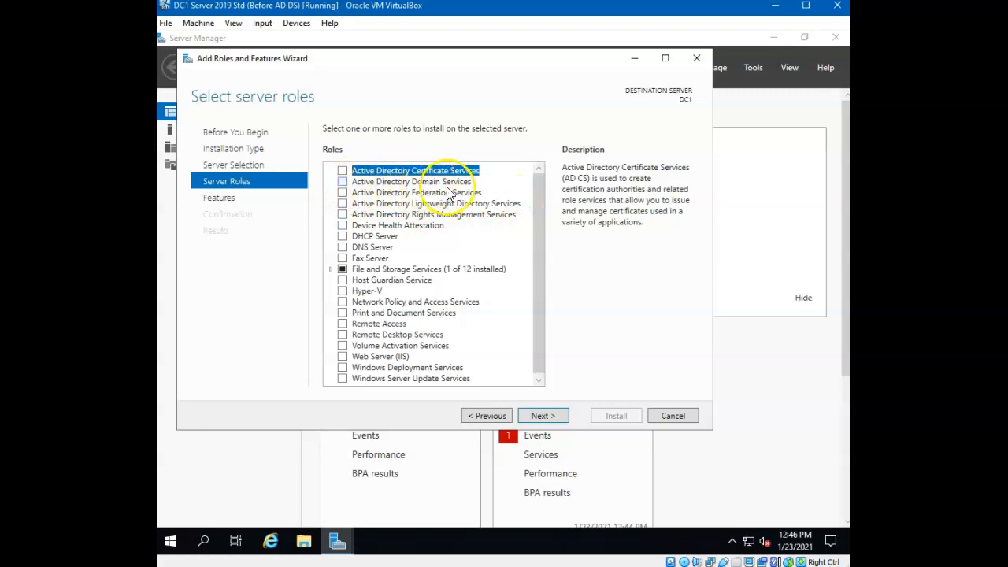
- Select Active Directory Domain Services with its management features, adding no extra features, and advance past the AD DS page
click(343, 182)
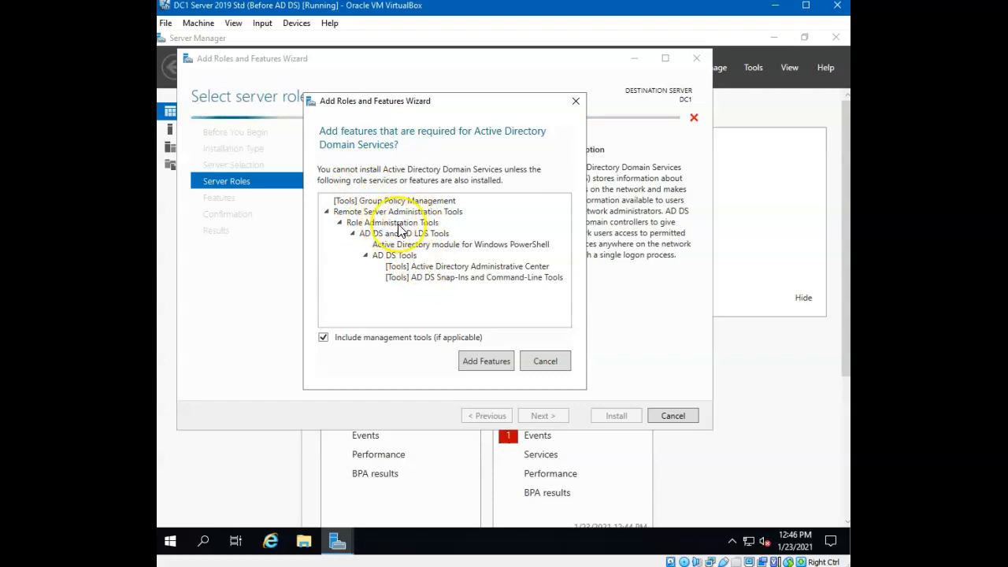
click(505, 363)
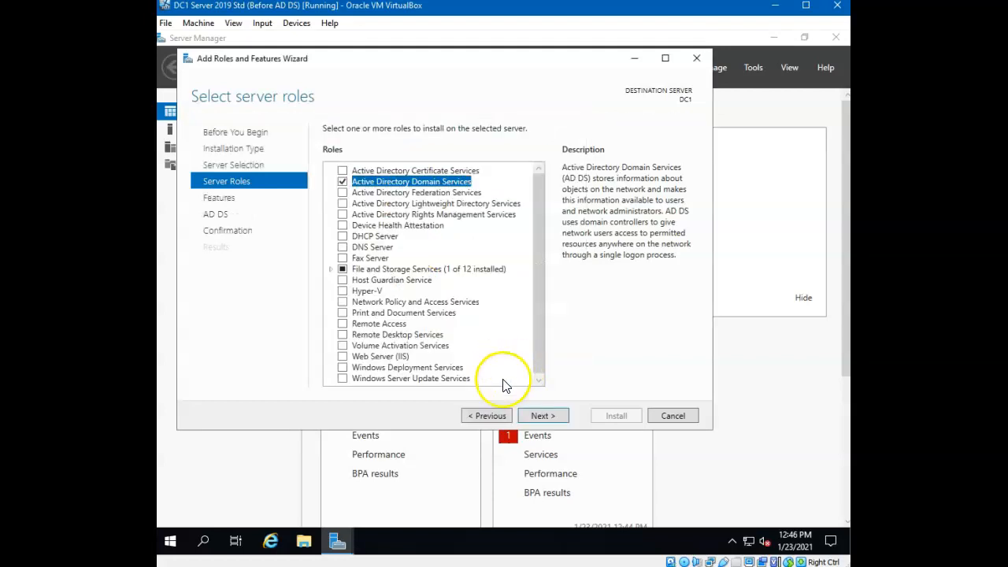
click(549, 419)
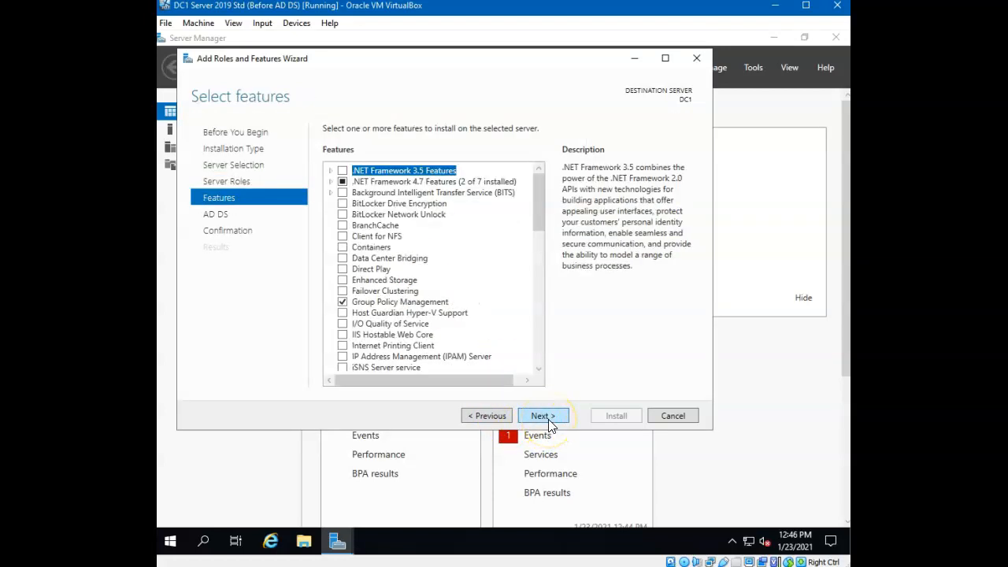
mouse_move(538, 197)
mouse_down()
mouse_move(535, 286)
mouse_move(544, 197)
mouse_up()
click(555, 416)
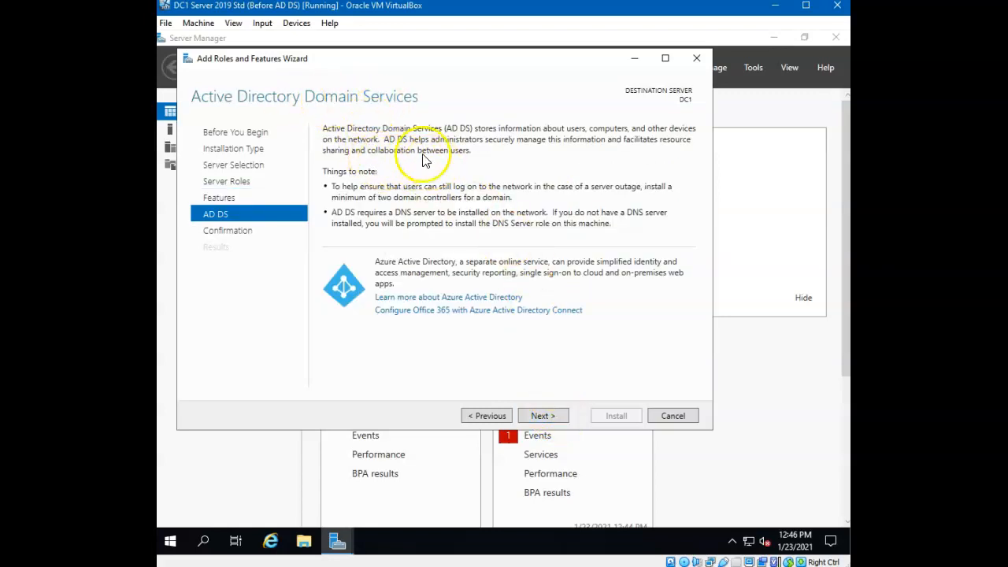
click(562, 417)
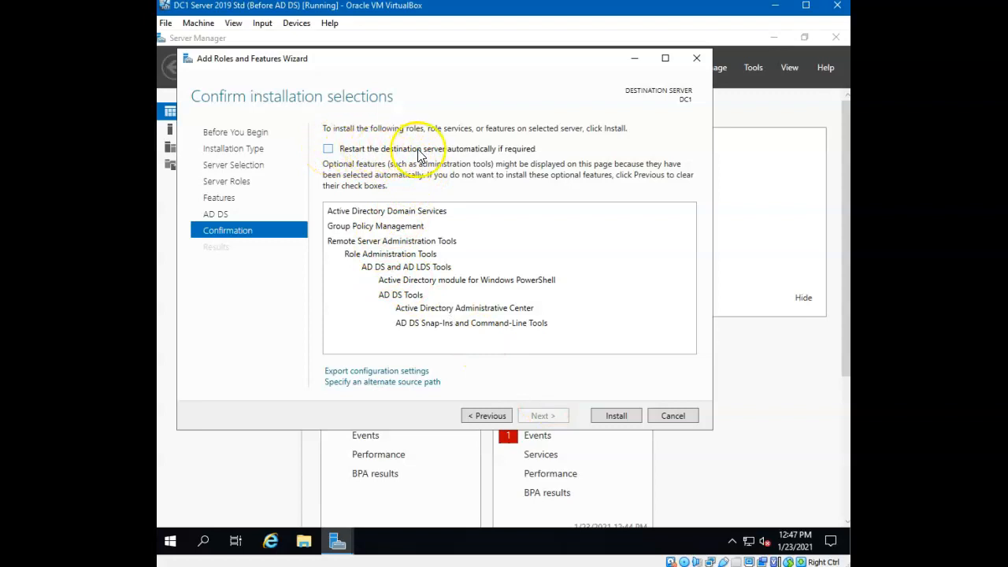
- Install the AD DS role with automatic restart allowed
click(327, 149)
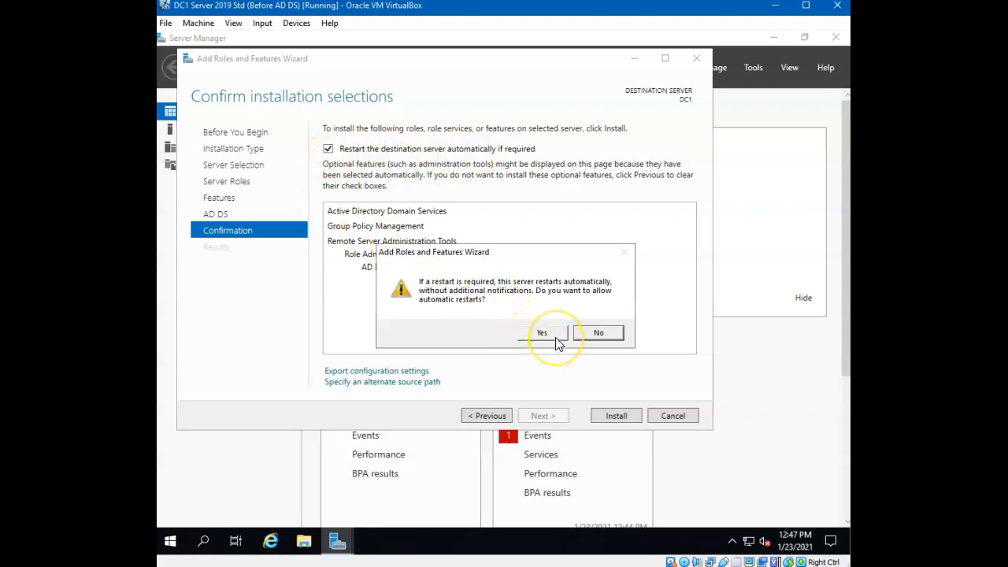
click(556, 337)
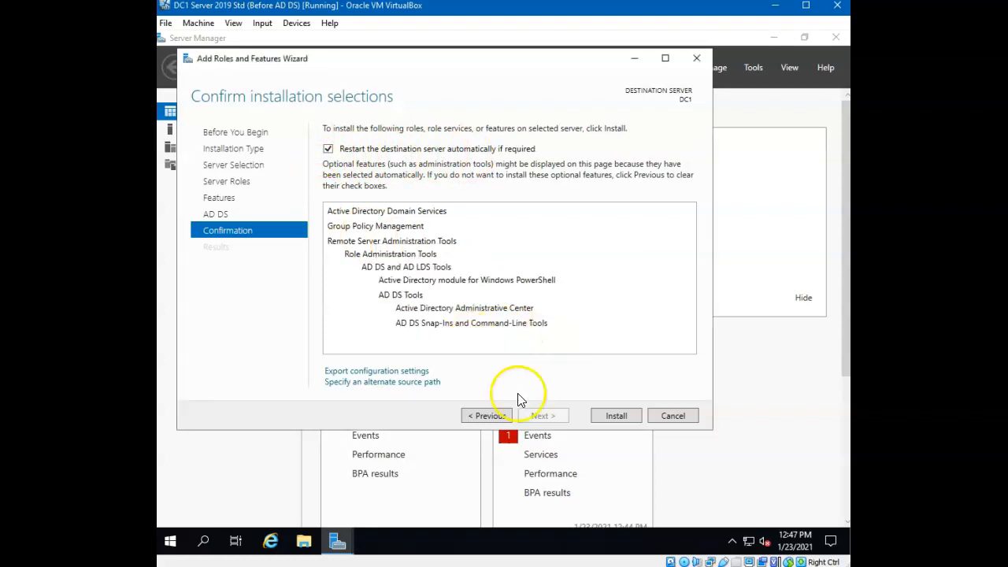
click(615, 415)
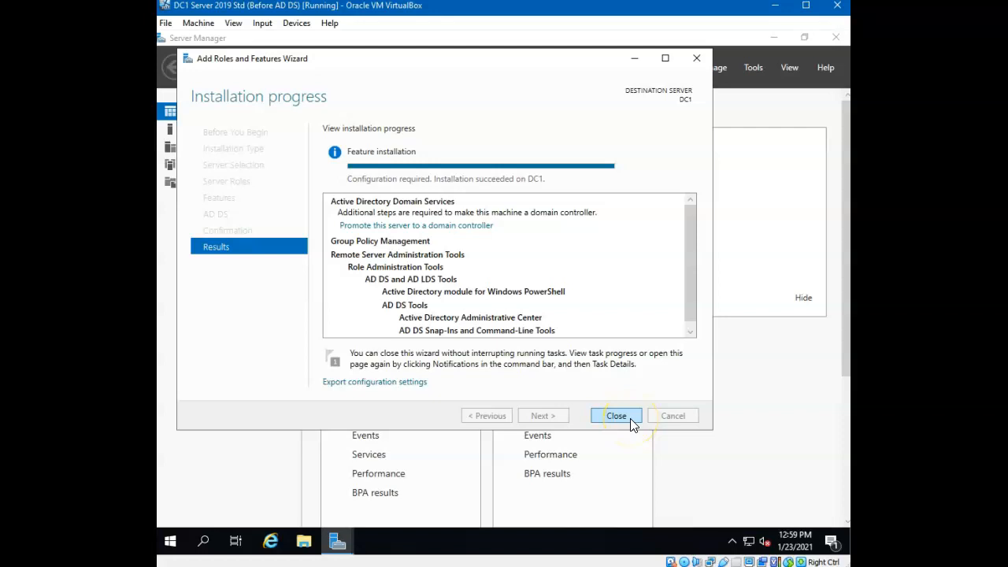
- Close the finished installation and launch promotion of the server to a domain controller from notifications
click(630, 418)
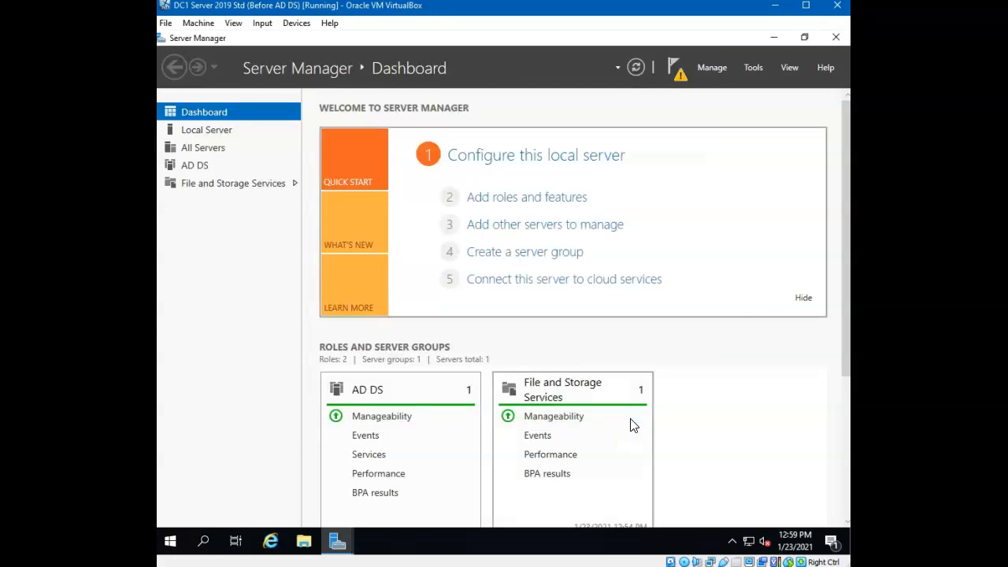
click(674, 67)
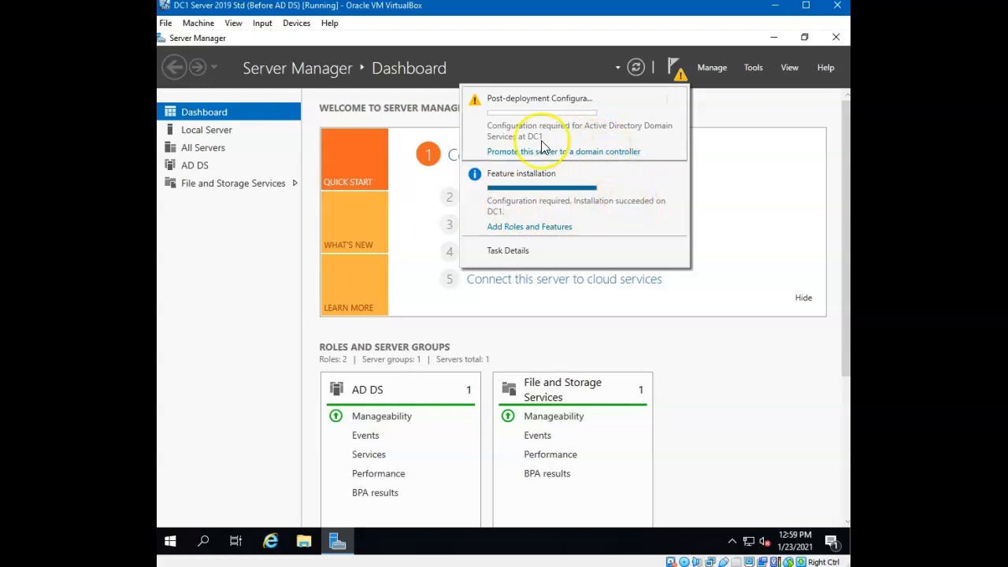
click(612, 158)
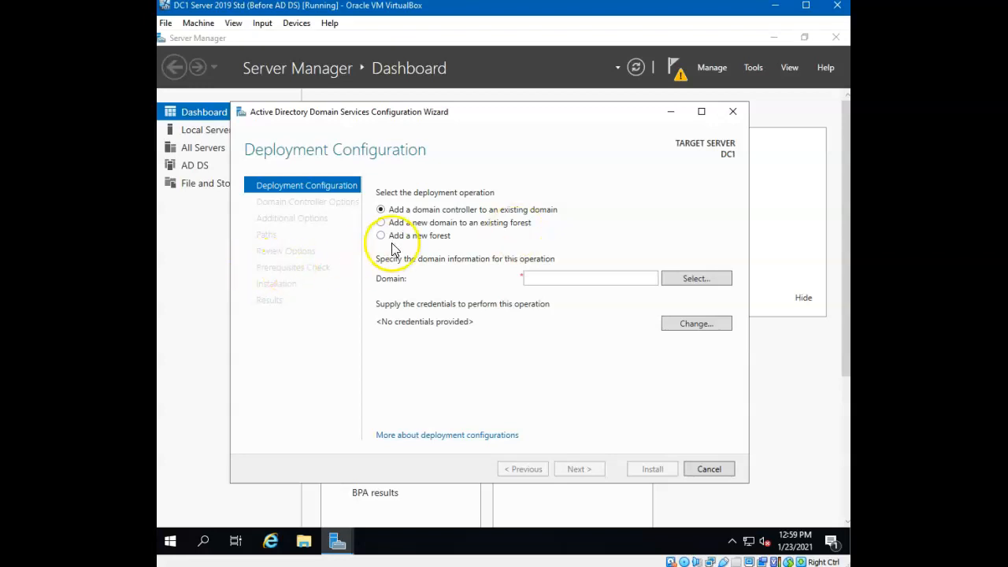
- Choose Add a new forest with root domain name widget.llc and continue
click(380, 237)
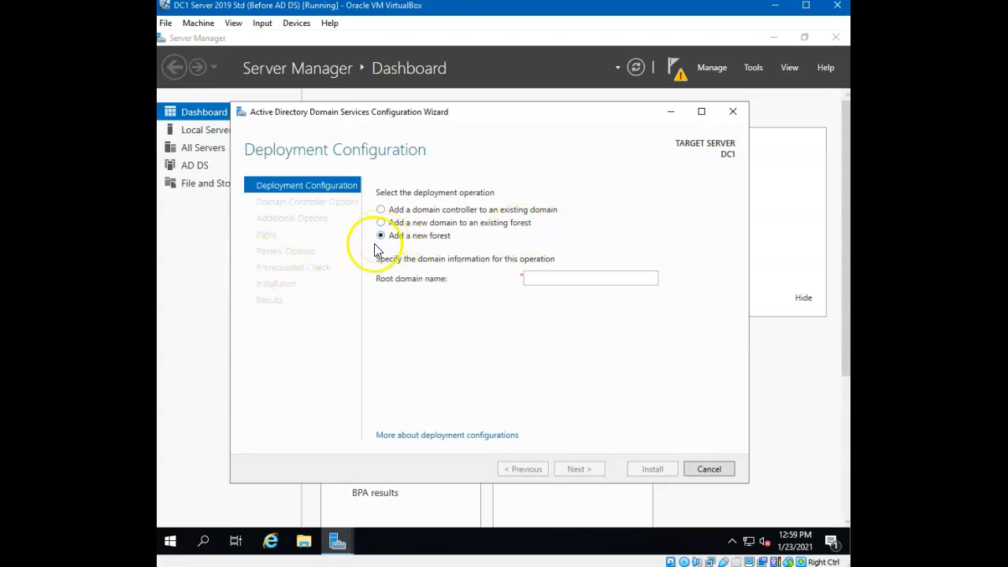
click(544, 277)
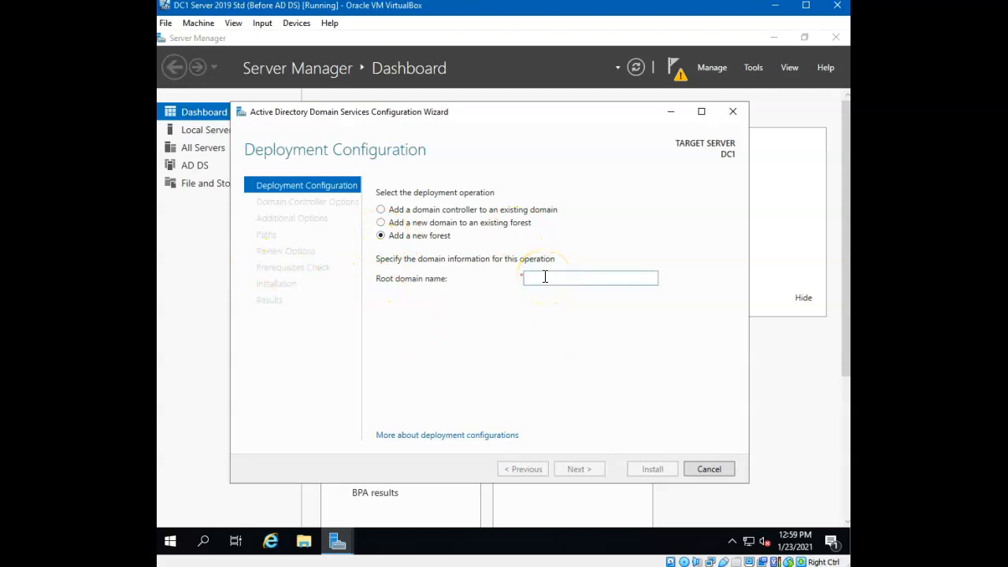
text(widget.llc)
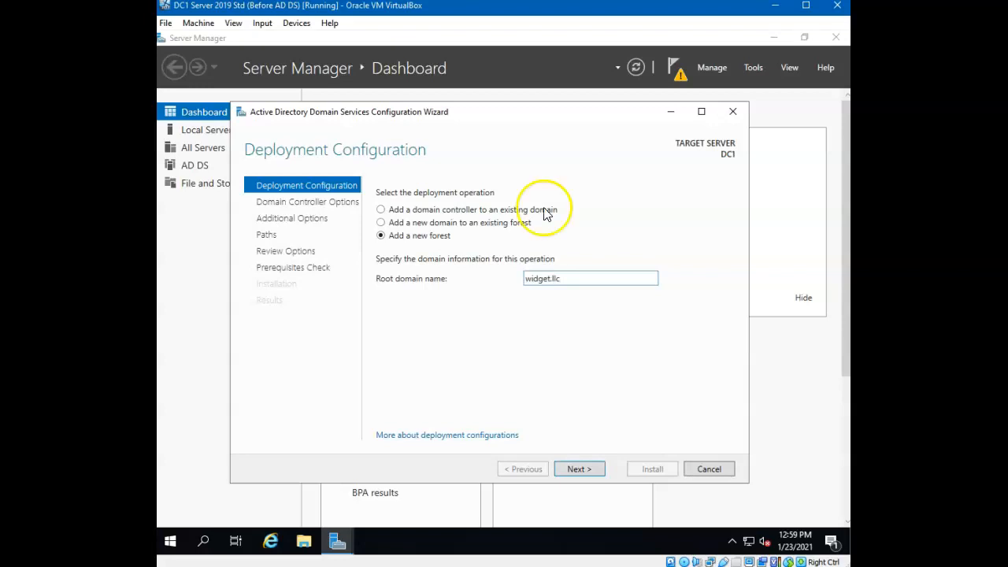
click(583, 470)
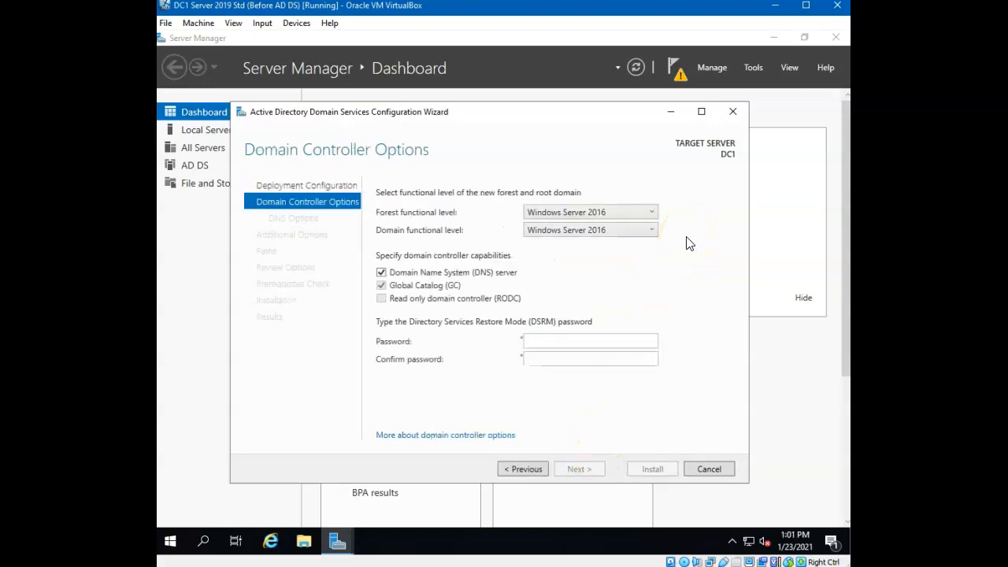
- Set the forest functional level to Windows Server 2016, keeping DNS server and Global Catalog enabled
click(654, 216)
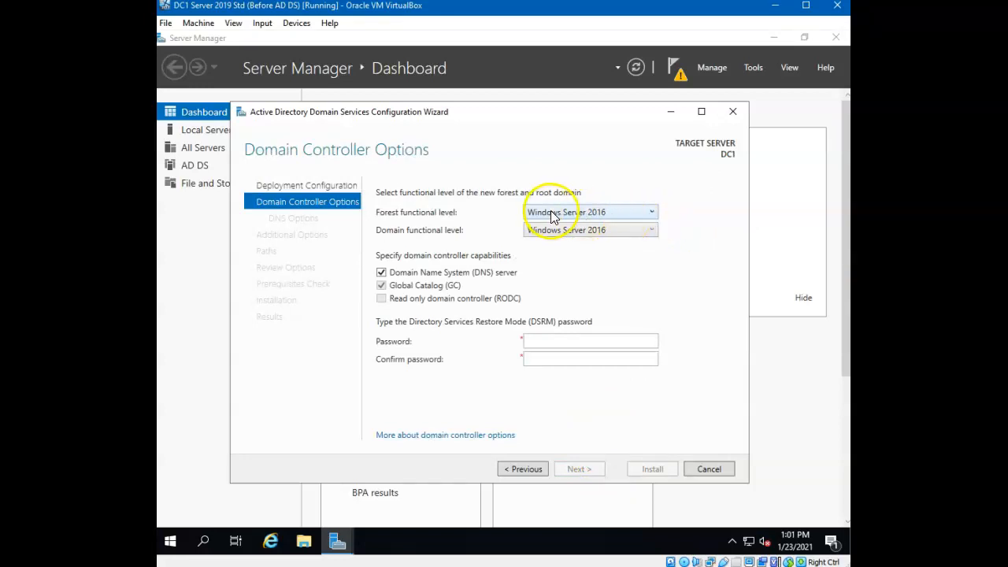
click(652, 213)
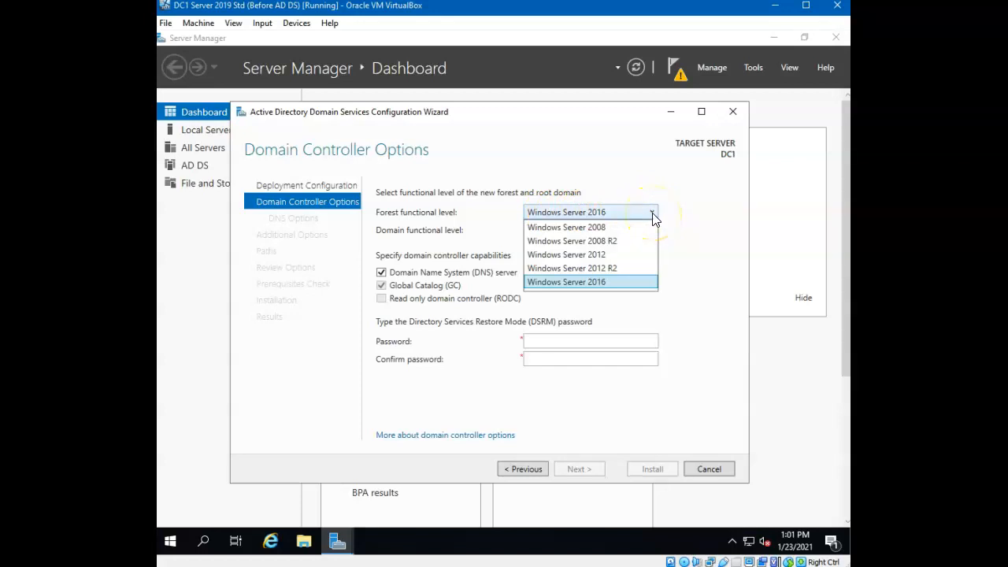
click(634, 286)
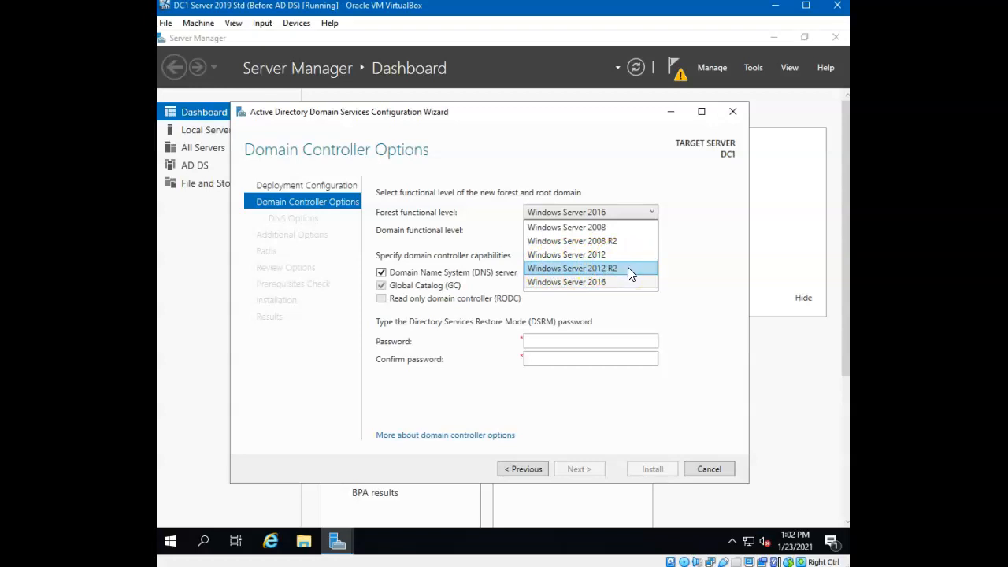
click(628, 268)
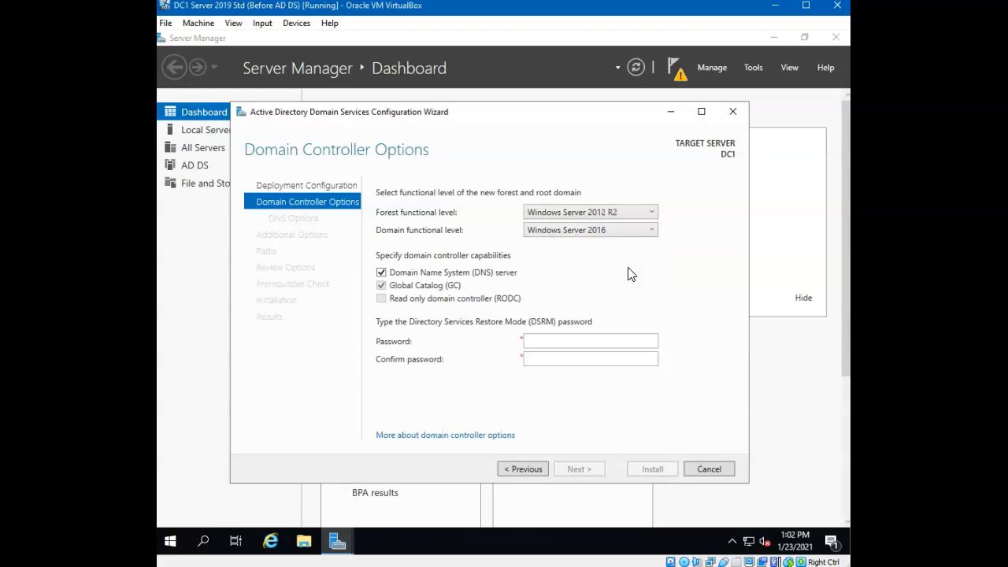
click(647, 216)
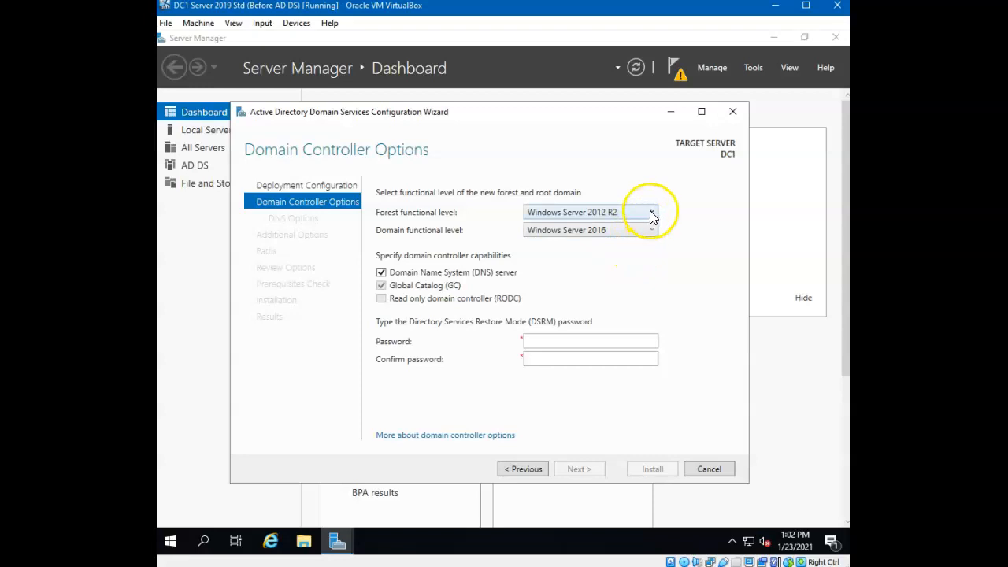
click(650, 214)
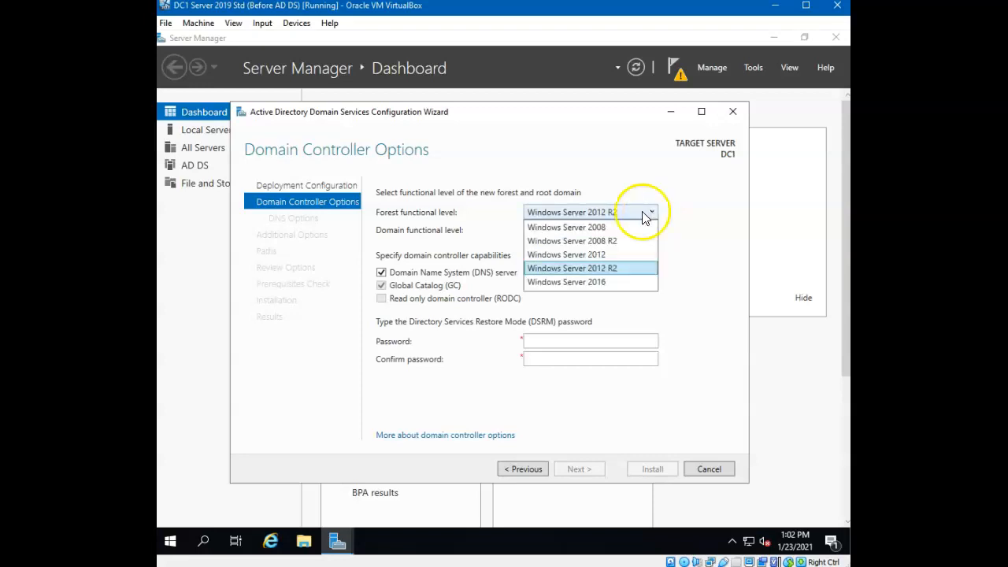
click(613, 281)
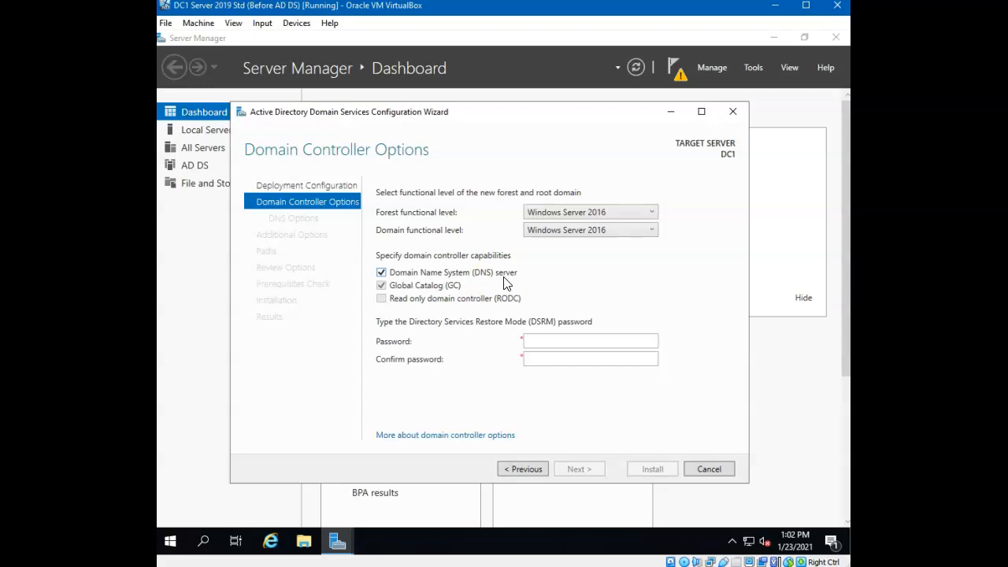
click(410, 286)
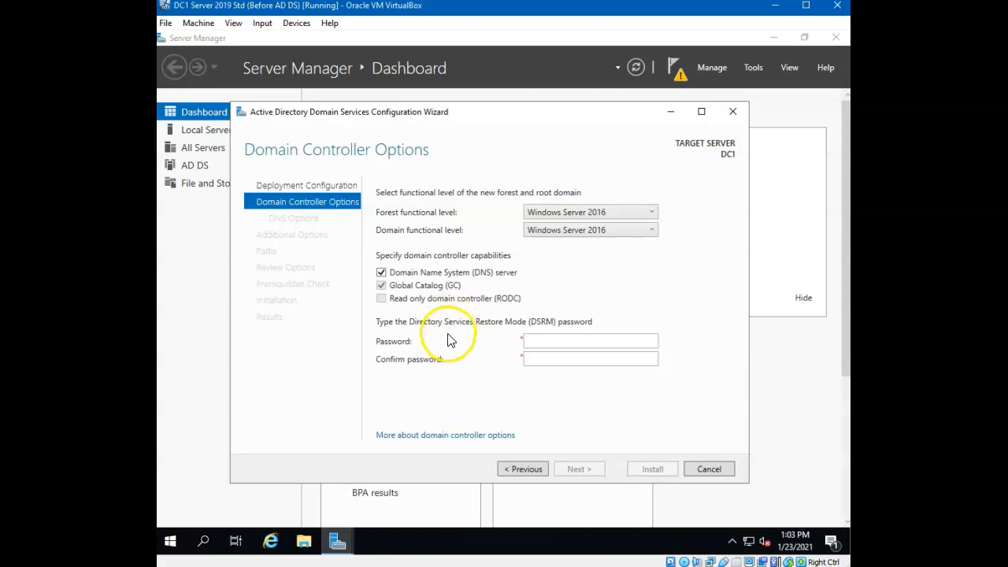
- Enter and confirm the Directory Services Restore Mode password, then continue to DNS Options
click(570, 341)
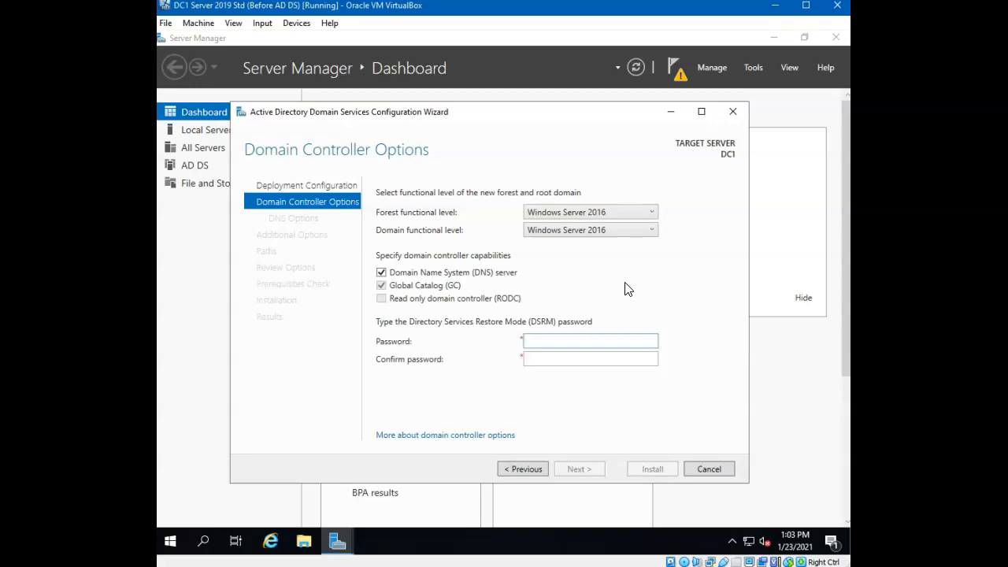
text(Pa$$w0rd)
click(622, 359)
text(Pa$$w)
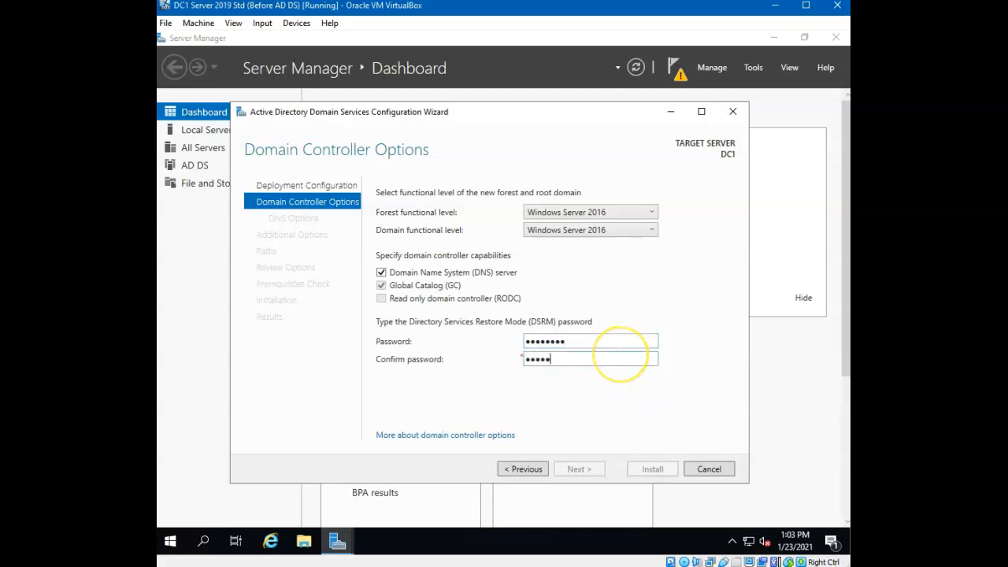
text(0rd)
click(593, 468)
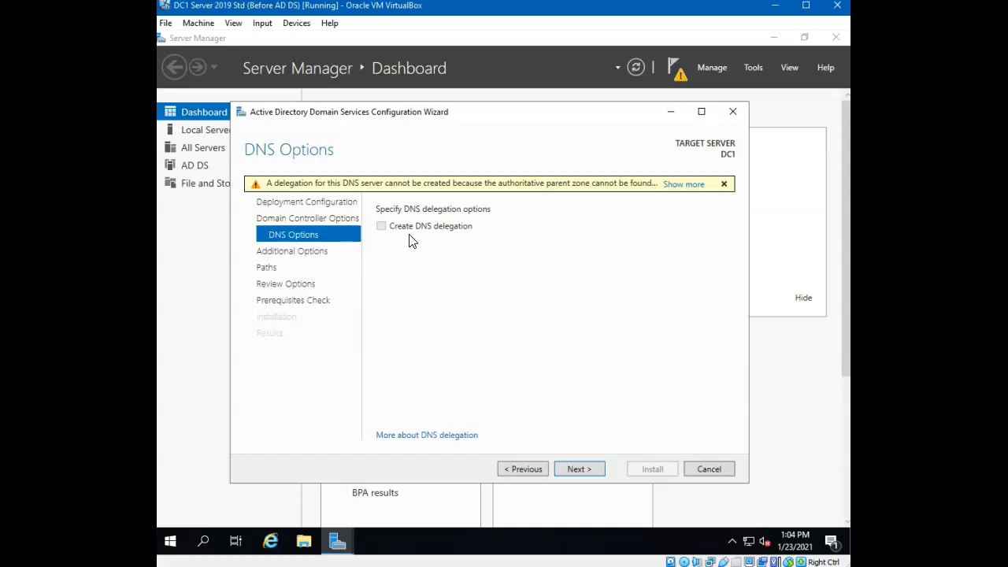
- Leave DNS delegation off, keep WIDGET as the NetBIOS name, and continue to Paths
click(593, 470)
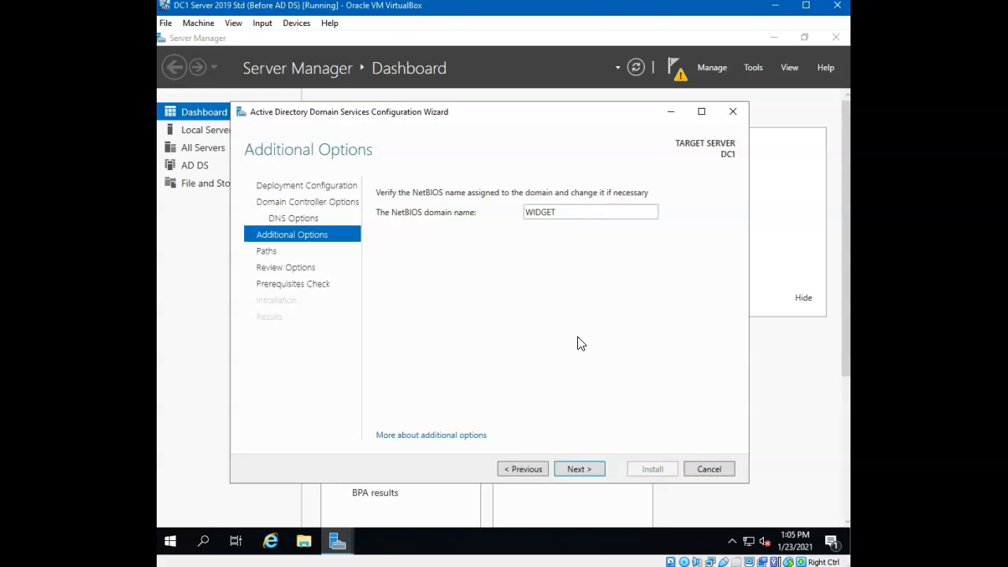
click(602, 212)
double_click(547, 218)
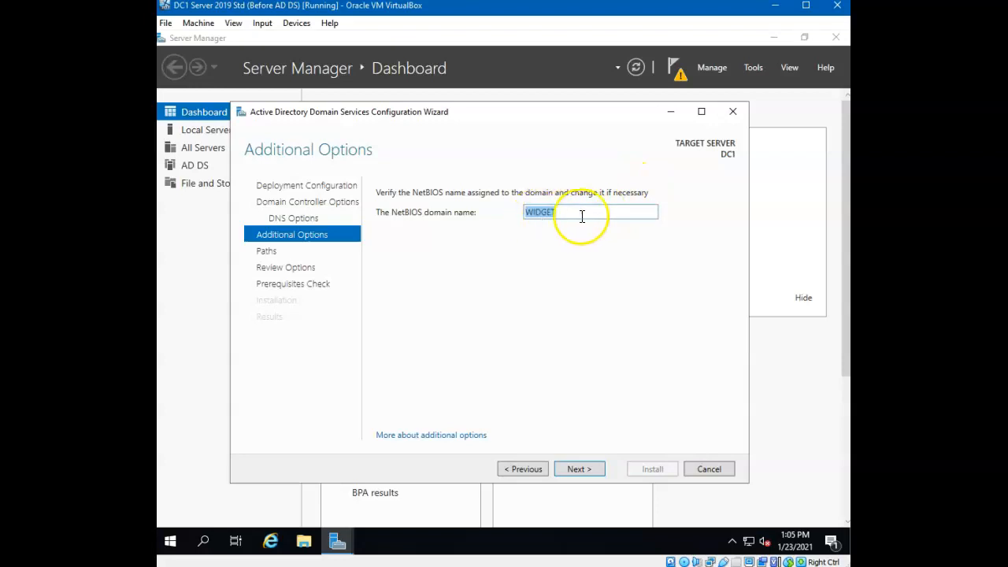
click(583, 216)
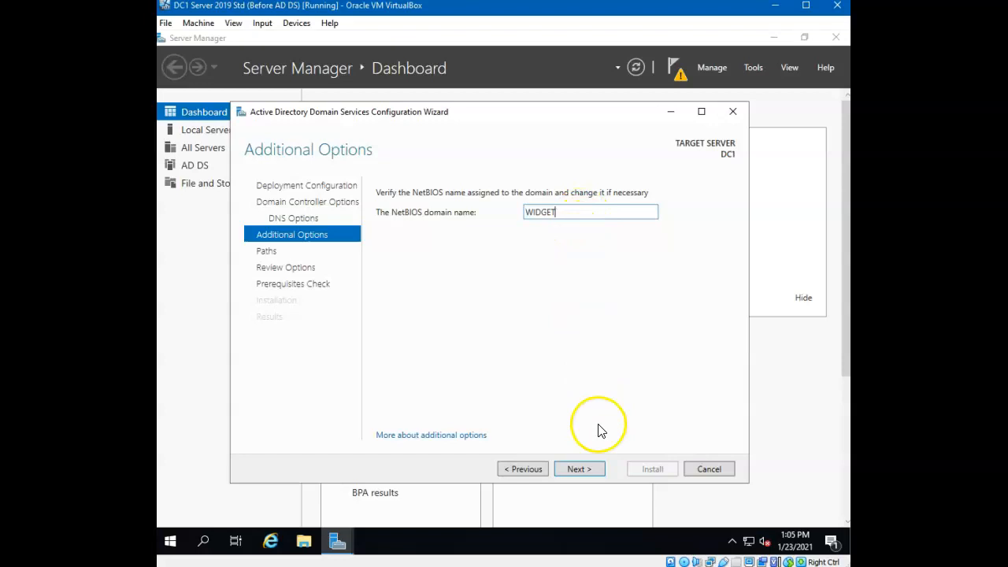
click(589, 470)
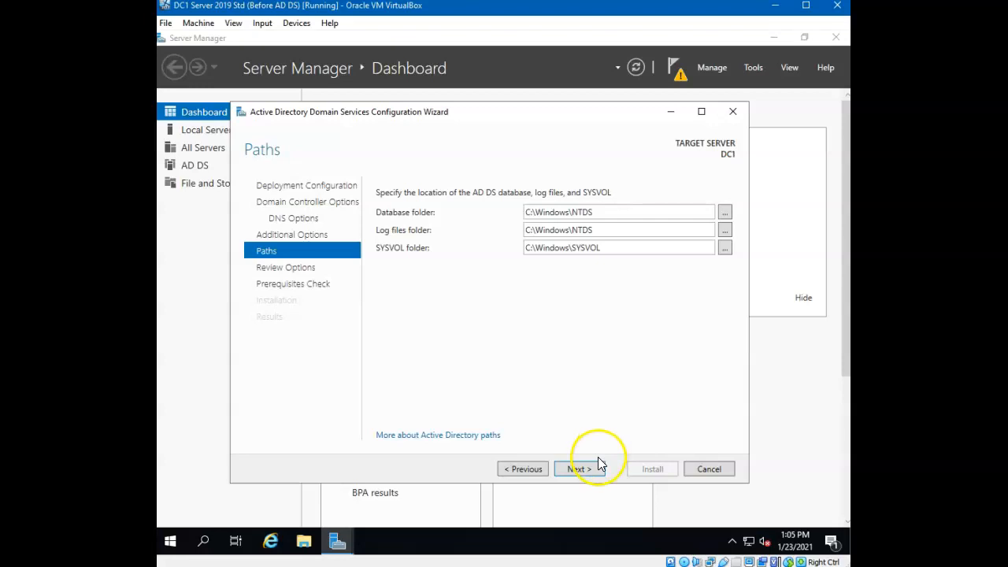
- Accept the default NTDS and SYSVOL paths, read through the widget.llc options summary, and continue
click(598, 463)
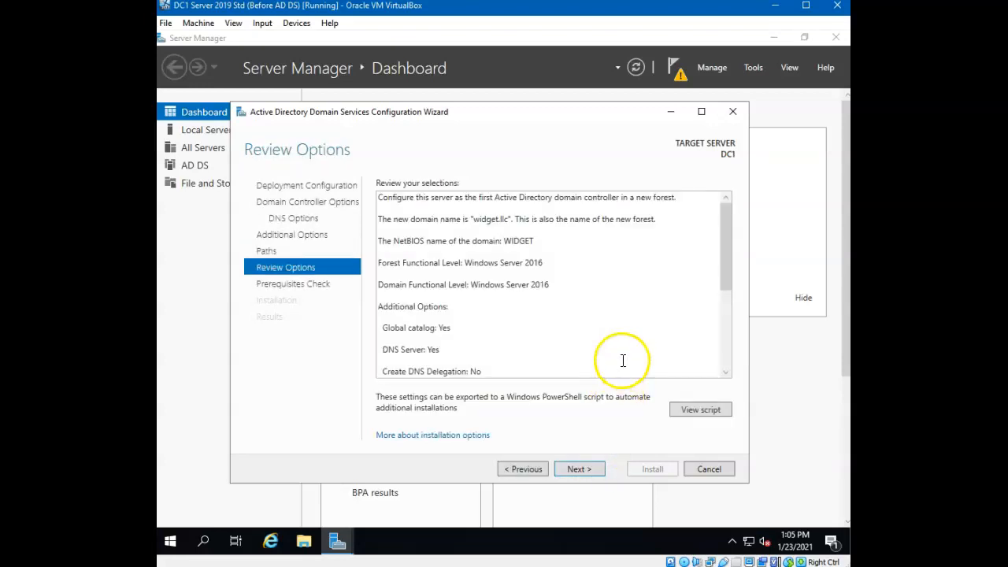
drag(724, 241, 734, 305)
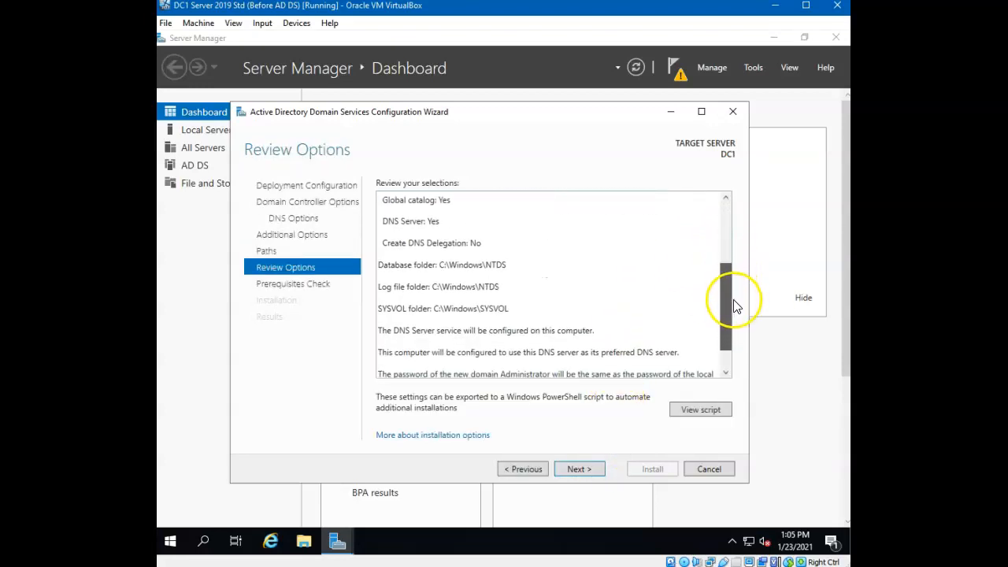
click(442, 221)
key(ctrl+a)
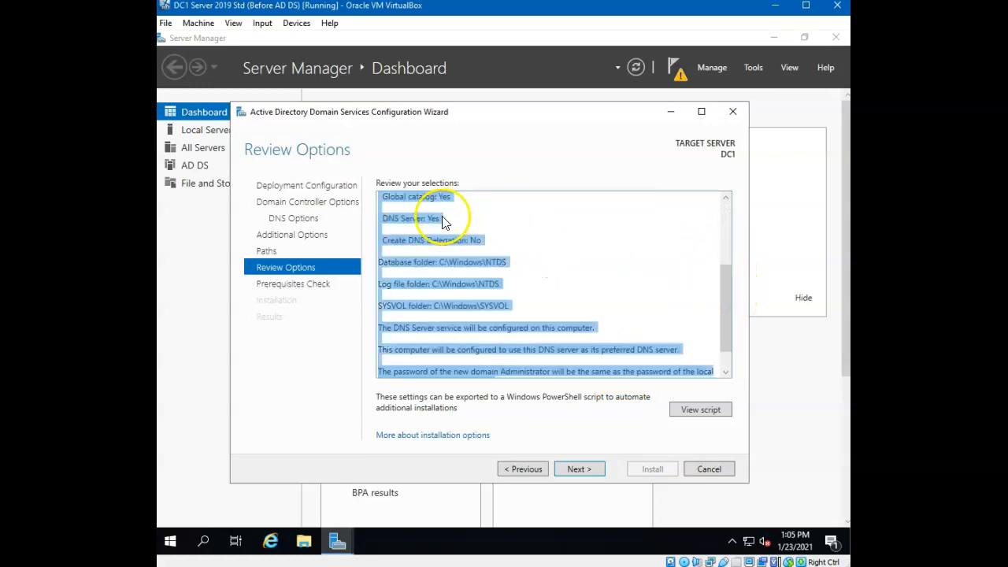
click(516, 221)
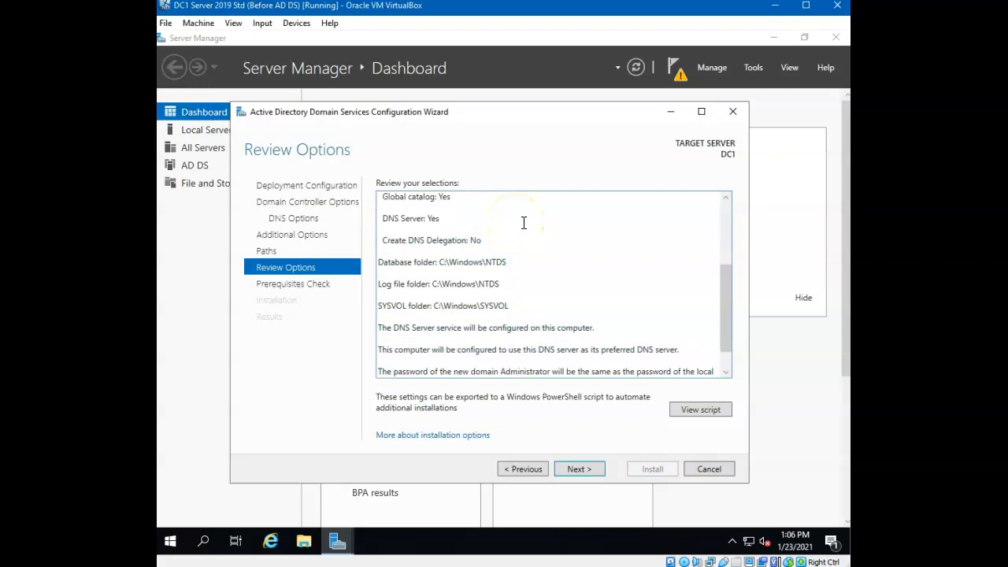
drag(726, 329, 719, 251)
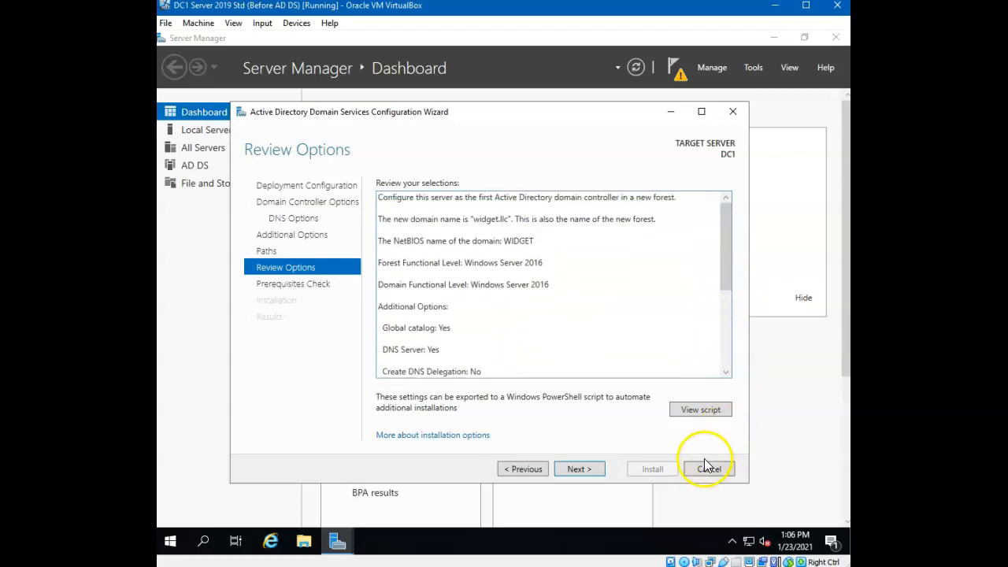
click(581, 470)
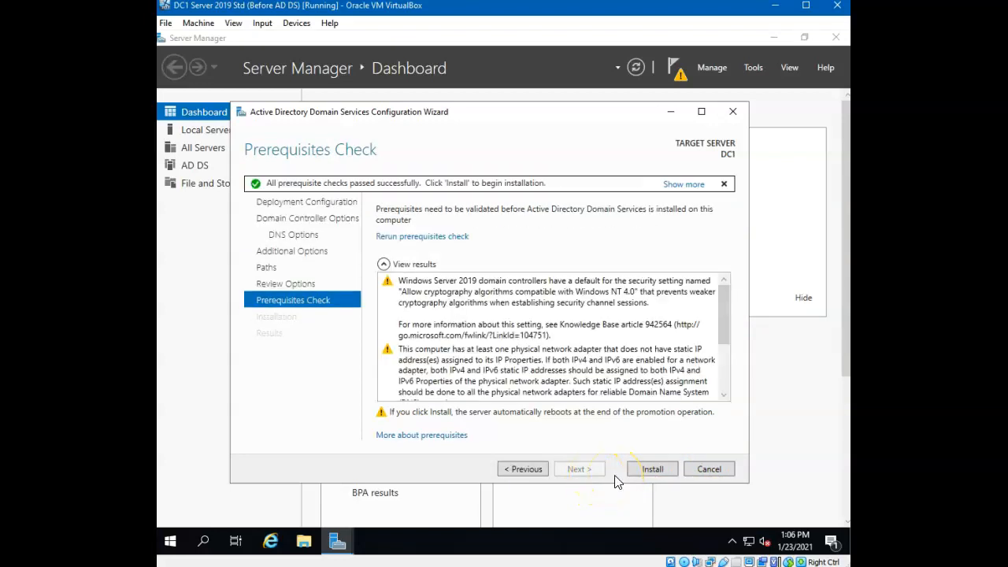
- Read the prerequisite check warnings and install AD DS to promote DC1
mouse_move(729, 307)
mouse_down()
mouse_move(727, 366)
mouse_move(728, 309)
mouse_up()
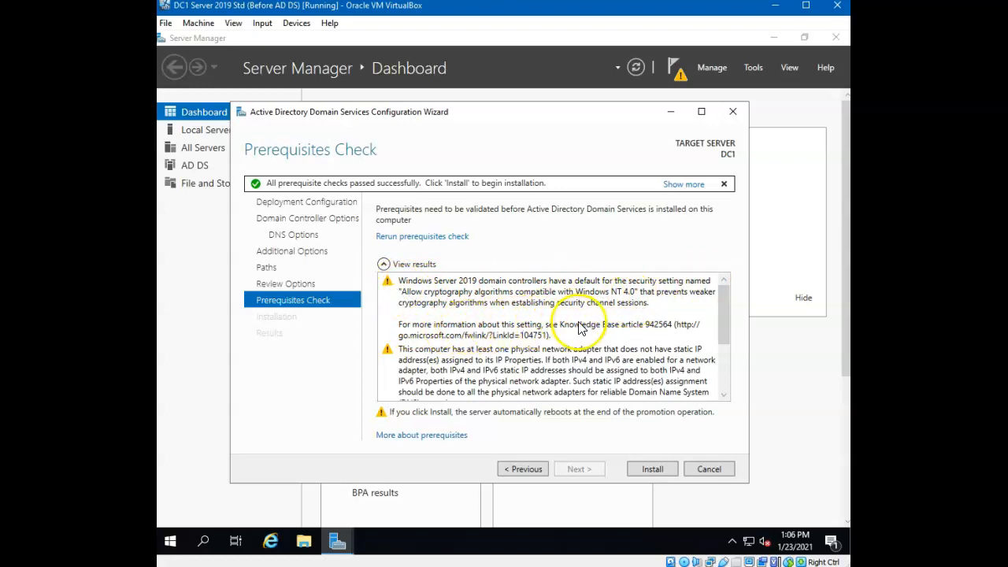
scroll(728, 311, down, 2)
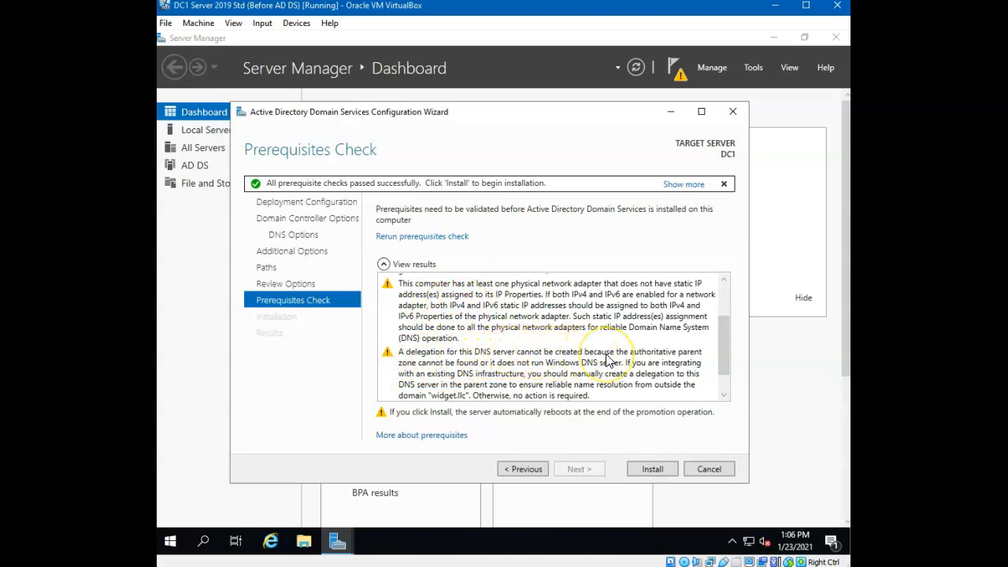
click(660, 471)
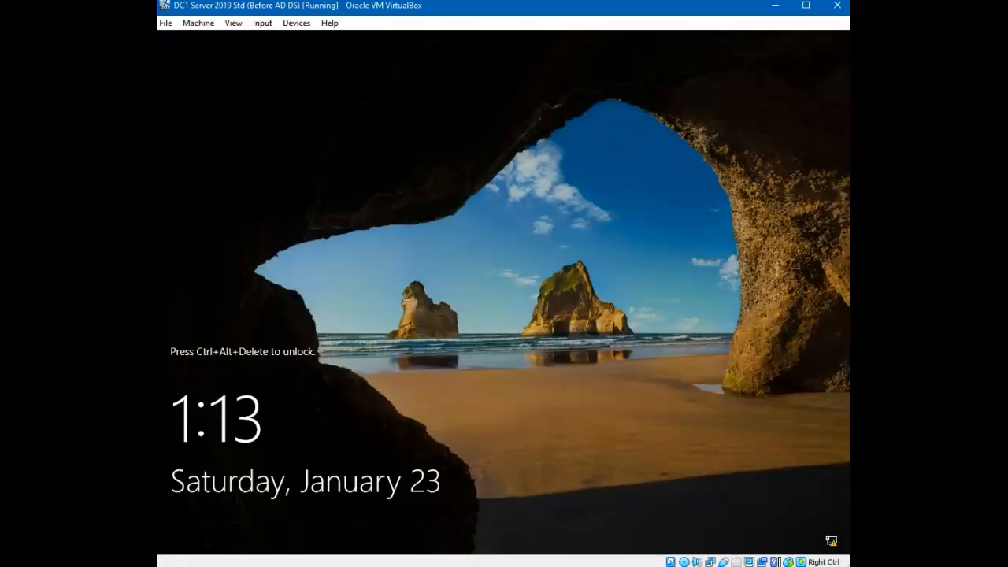
- Send Ctrl-Alt-Del to the rebooted DC1 VM from VirtualBox's Input > Keyboard menu to unlock it
click(268, 25)
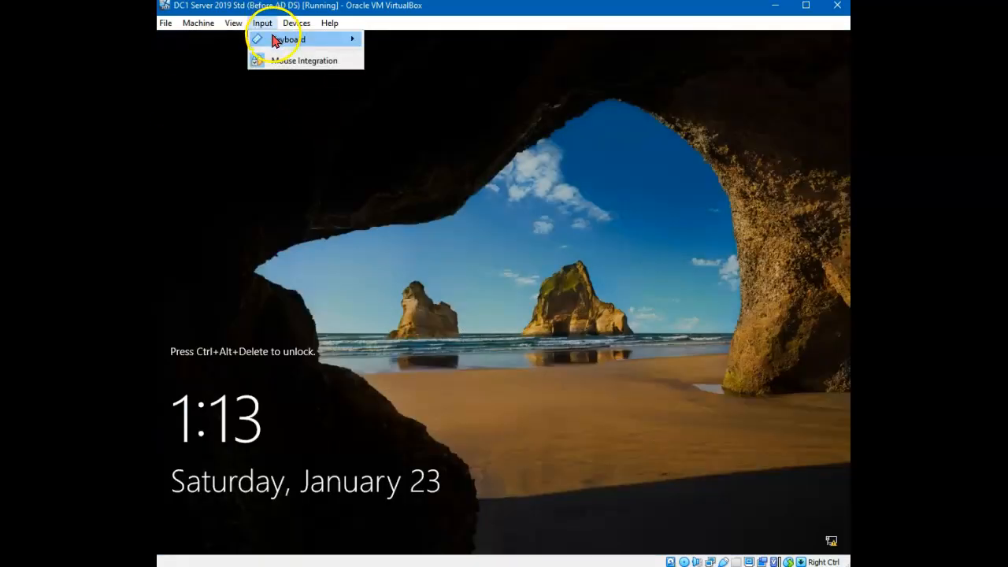
mouse_move(275, 39)
click(424, 76)
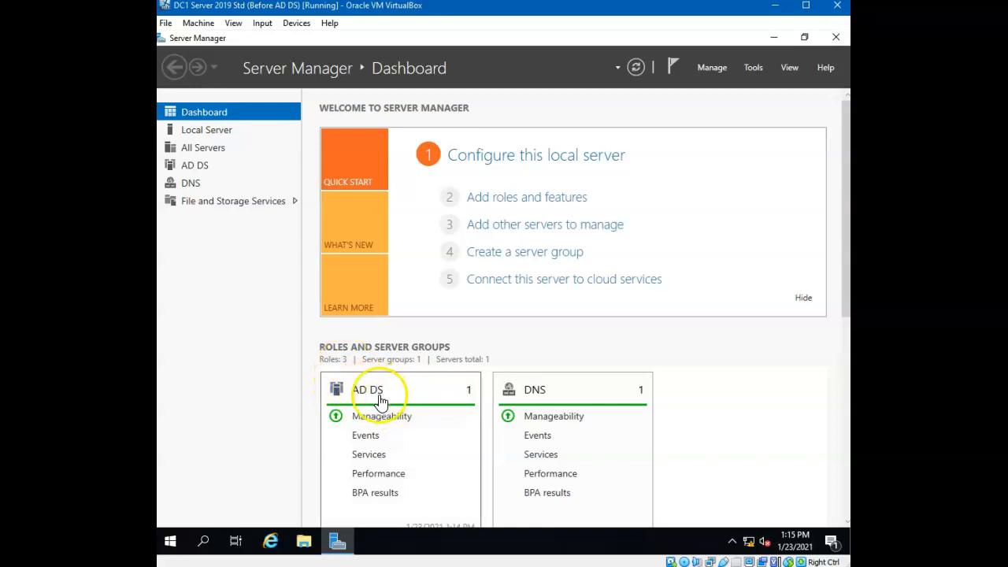
- Review the AD DS, DNS and File and Storage Services role tiles, then open the Tools menu
scroll(760, 356, down, 2)
scroll(558, 333, down, 3)
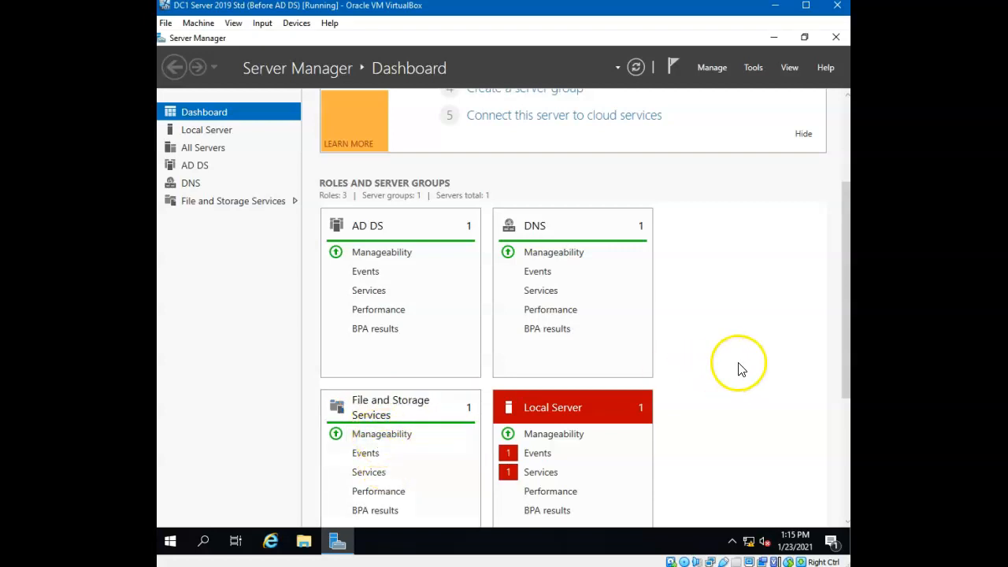
scroll(776, 361, up, 3)
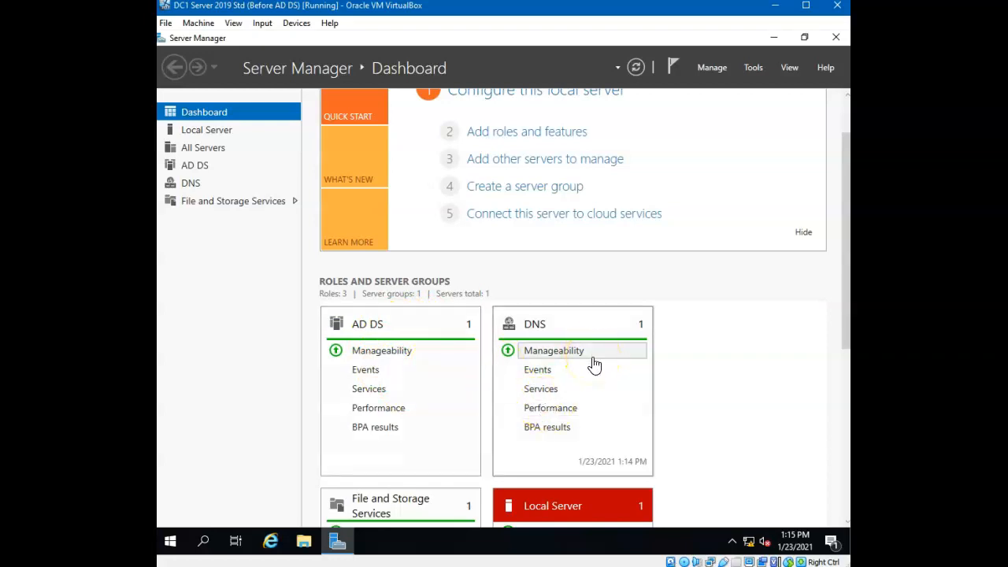
click(755, 69)
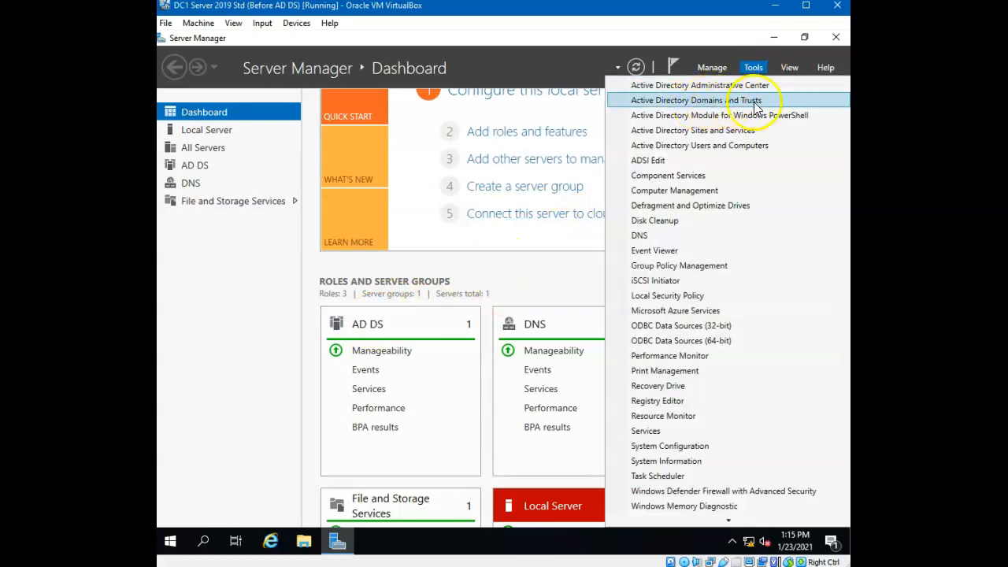
- Confirm widget.llc in Active Directory Users and Computers, close it, and reopen Tools
click(702, 152)
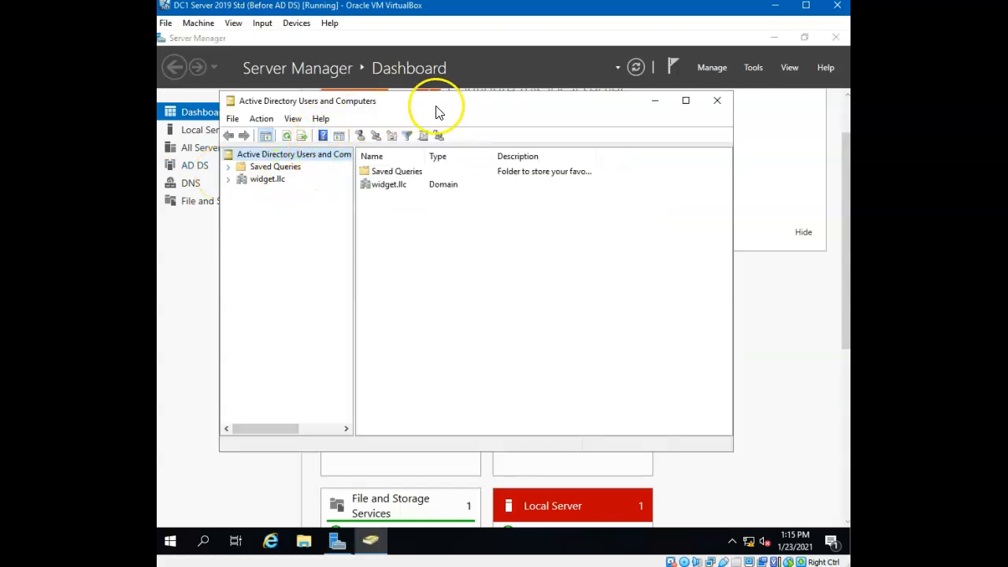
drag(438, 111, 463, 129)
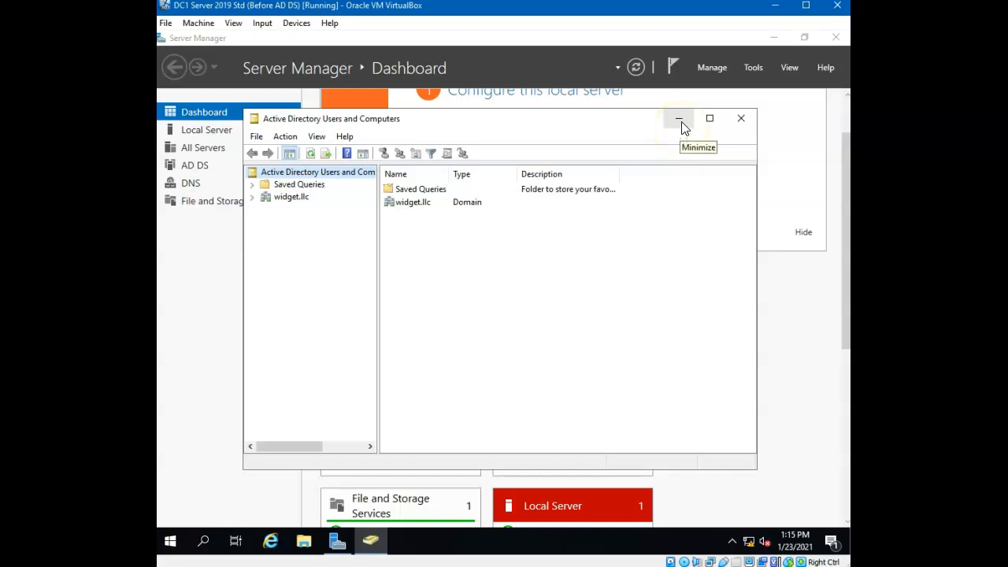
click(742, 119)
click(753, 69)
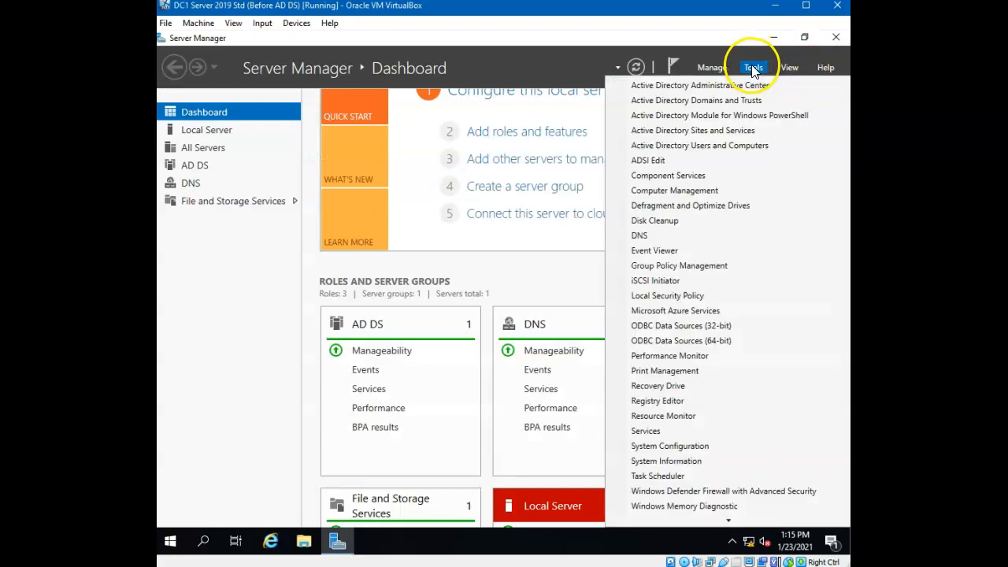
- Launch DNS Manager and expand server DC1 to show its lookup zones, trust points and forwarders
click(643, 236)
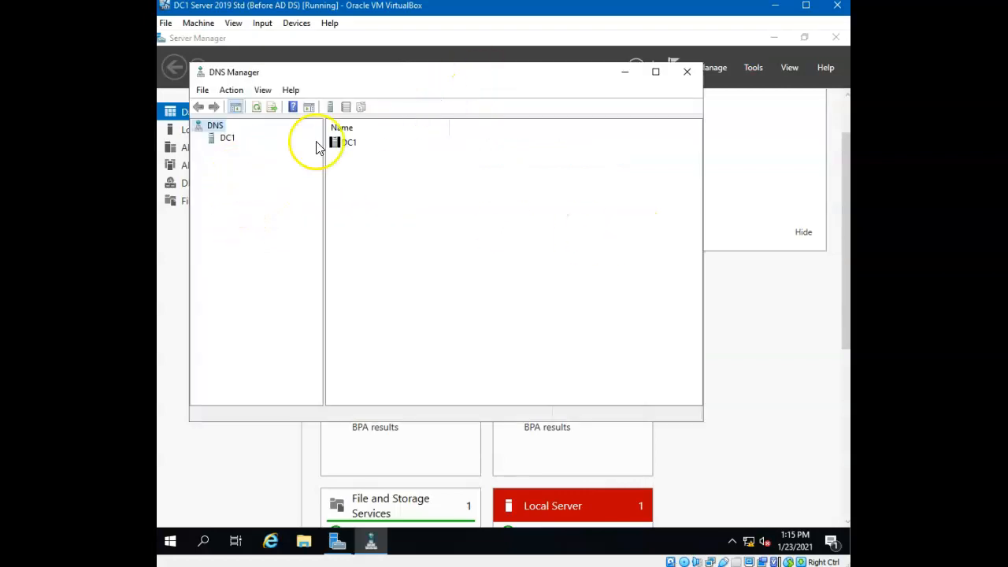
click(220, 140)
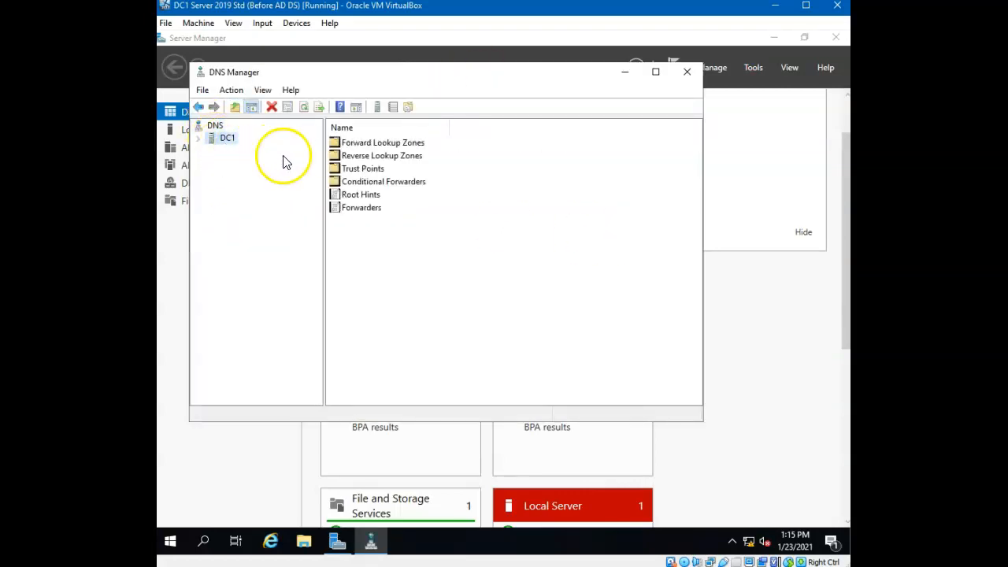
click(198, 138)
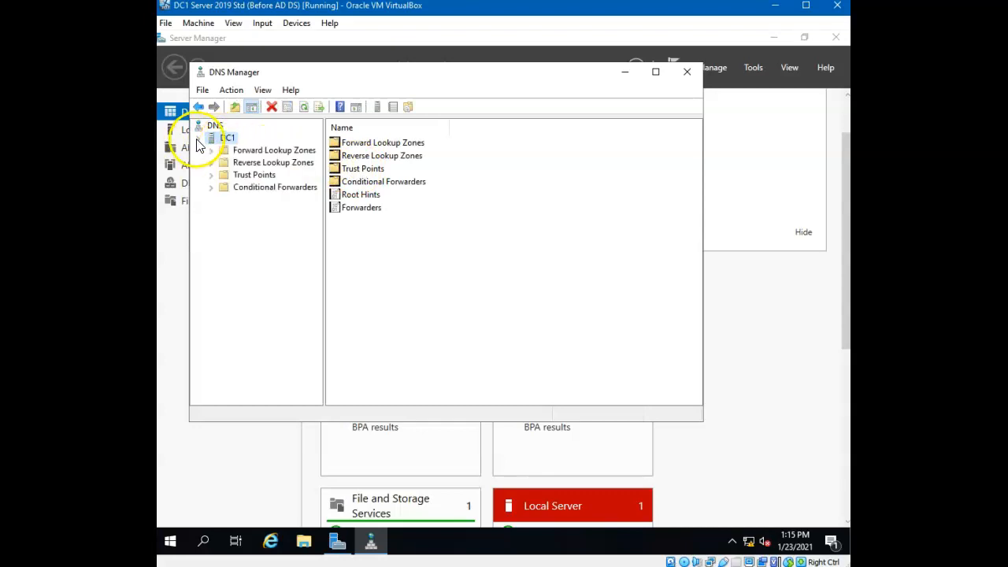